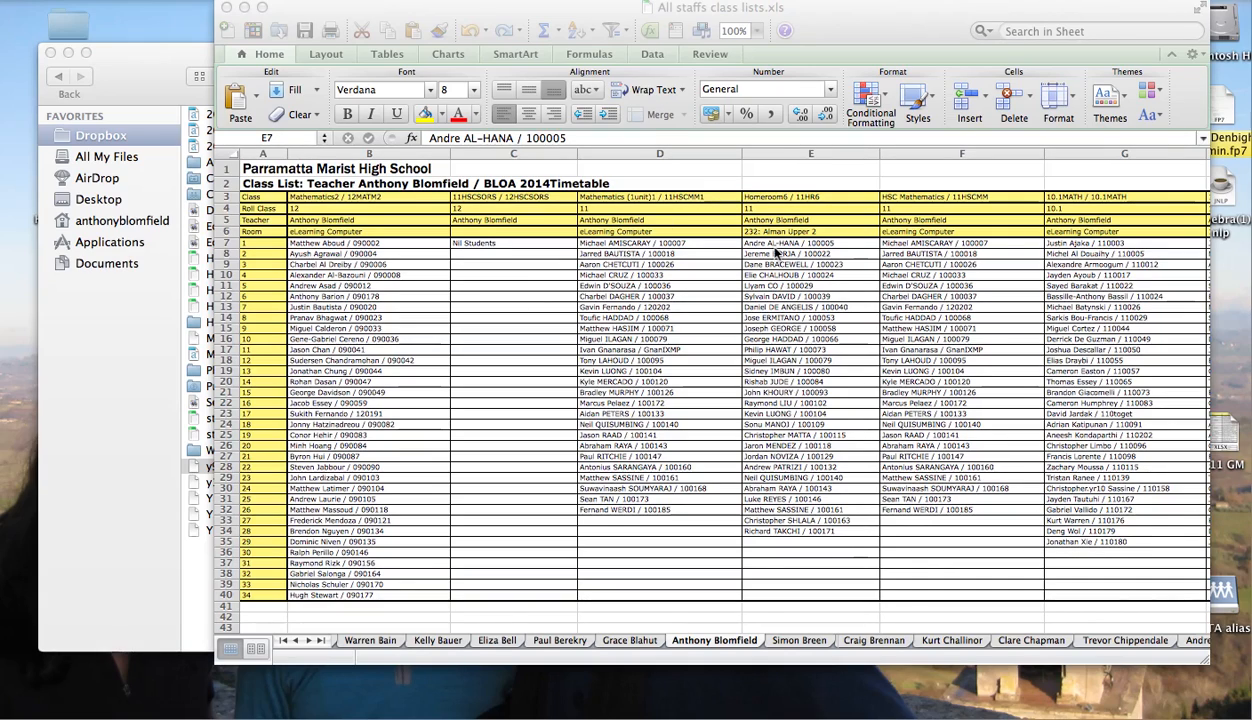
# Copy the Homeroom6 / 11HR6 student list (E7:E34) into column A of a new workbook and widen that column.
pyautogui.click(768, 246)
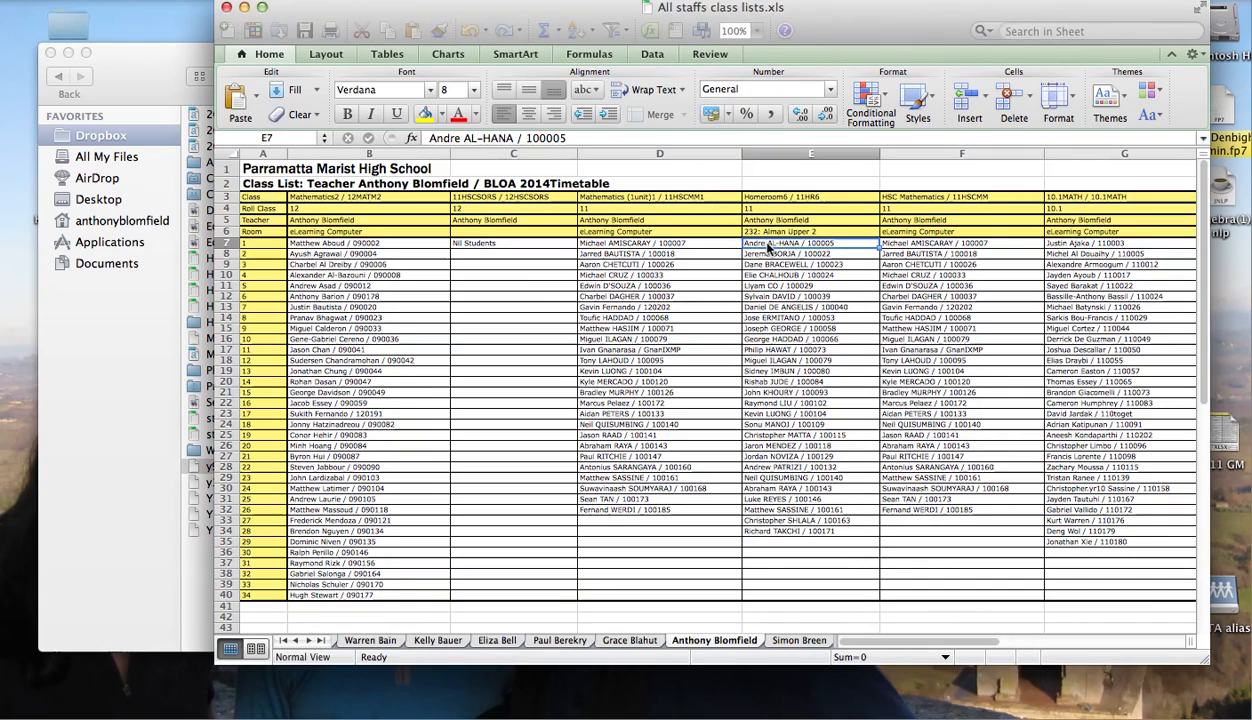
pyautogui.moveTo(768, 246); pyautogui.dragTo(779, 532)
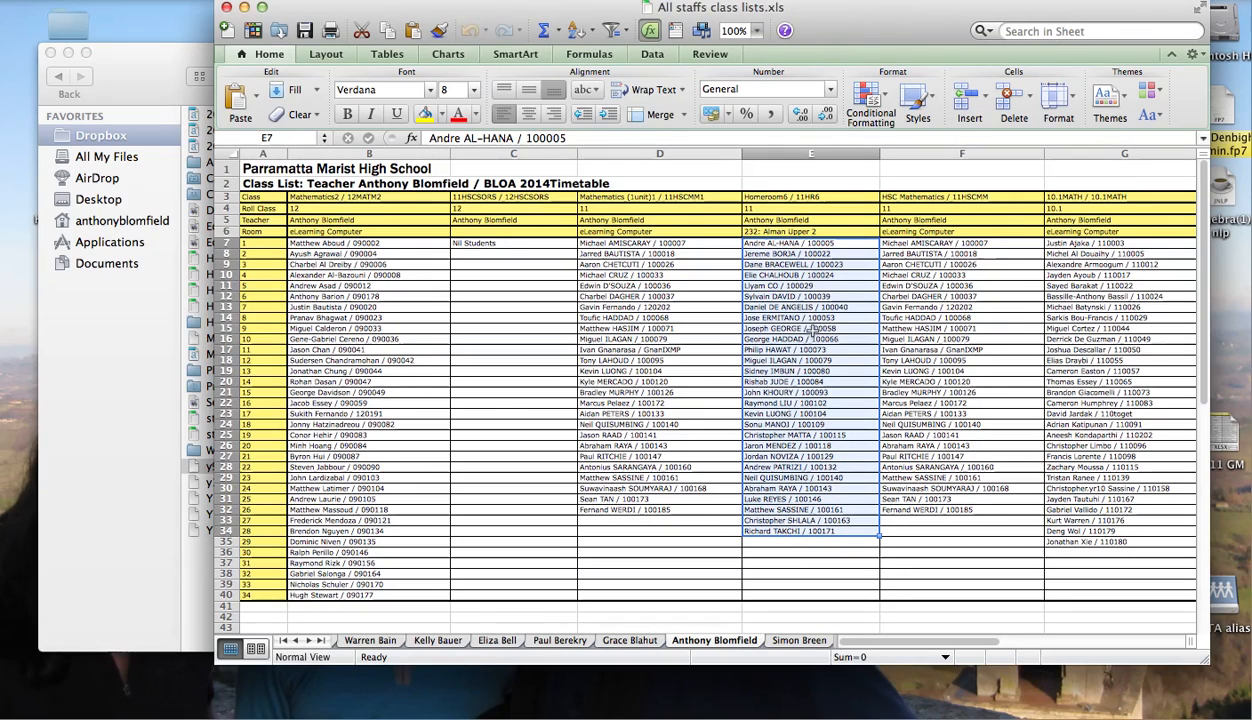
pyautogui.press('super+c')
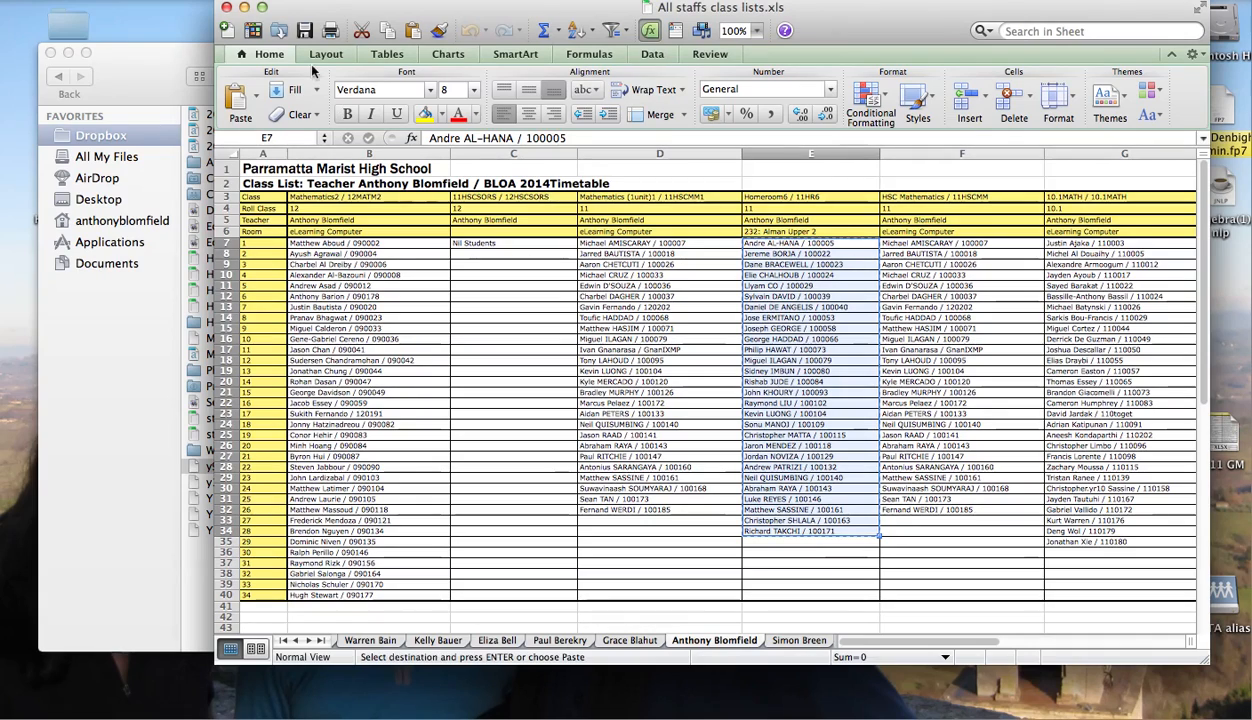
pyautogui.click(229, 36)
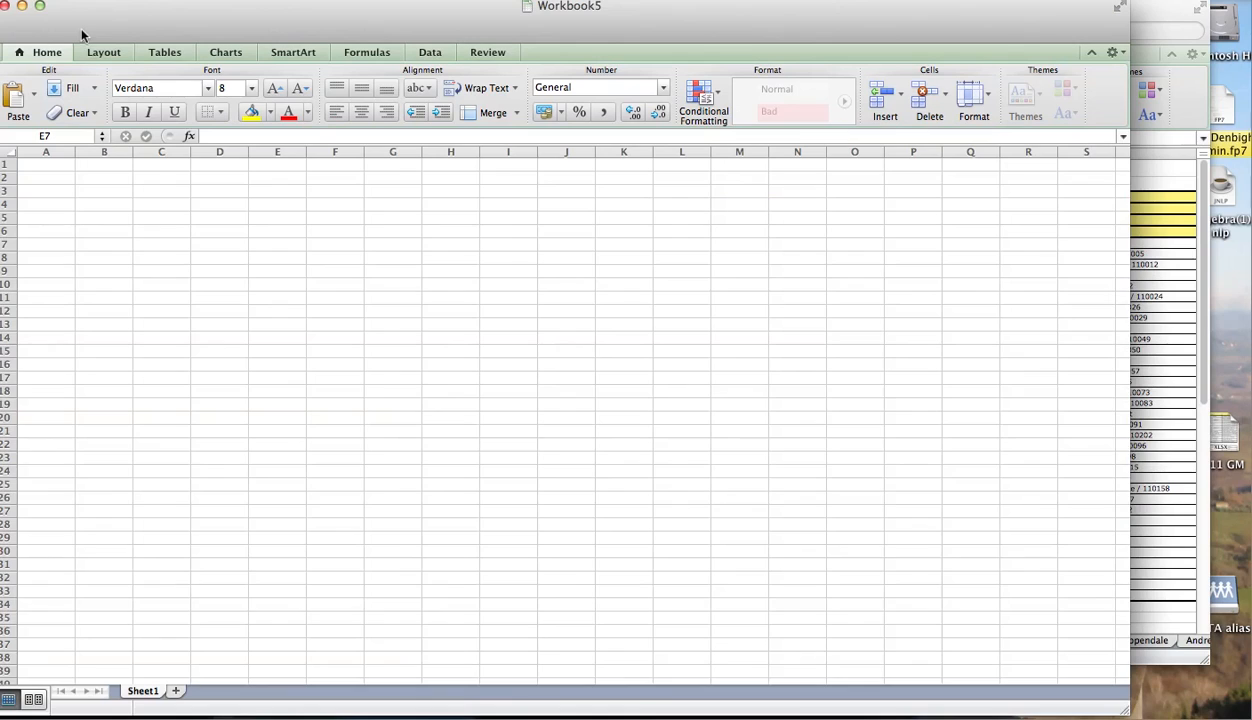
pyautogui.moveTo(113, 15); pyautogui.dragTo(143, 41)
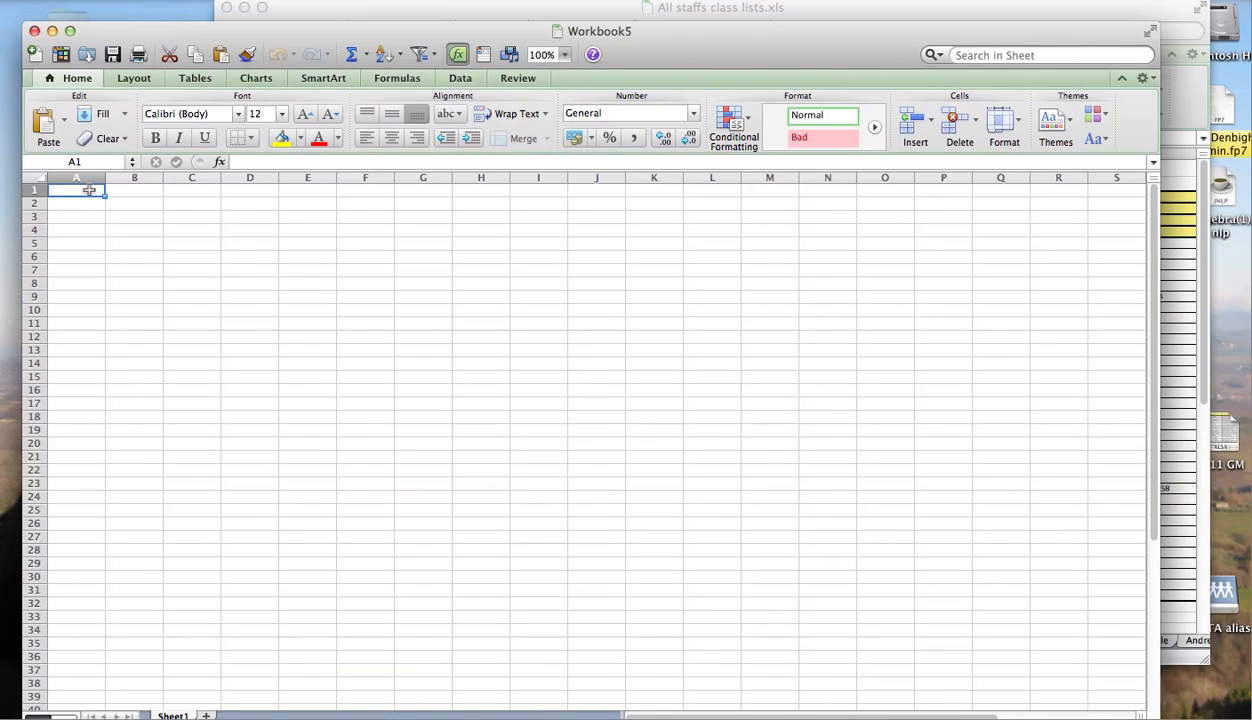
pyautogui.press('super+v')
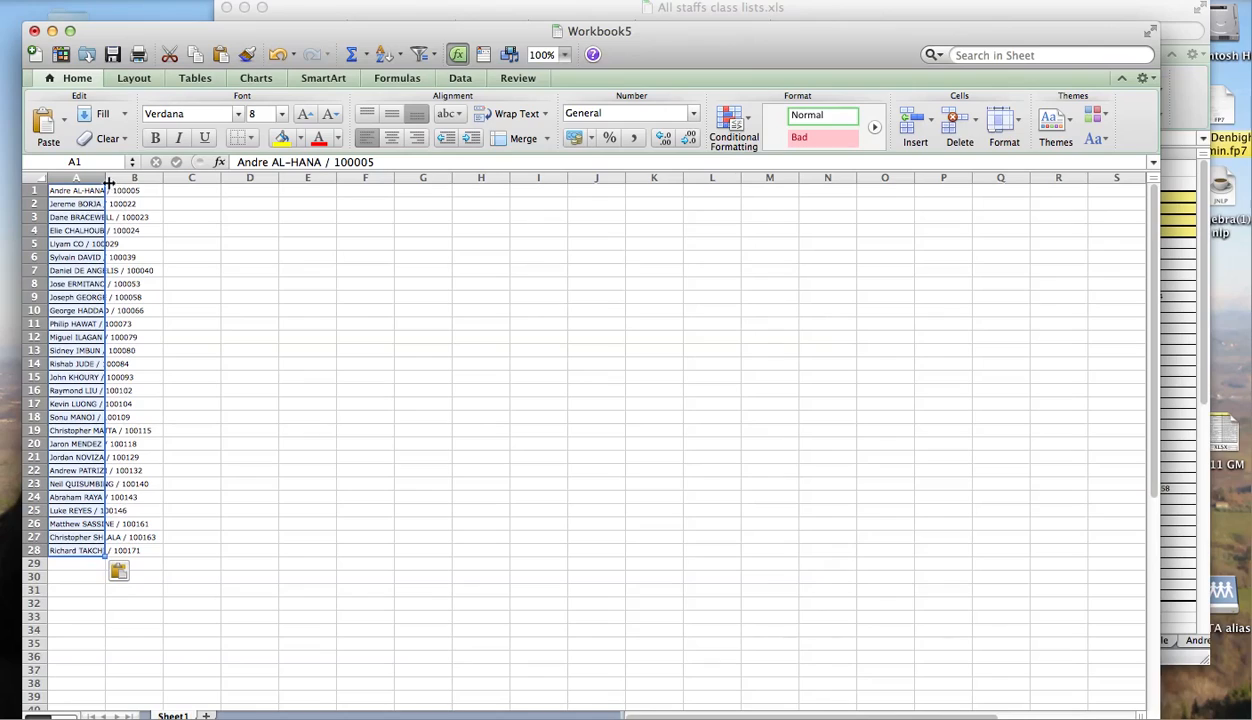
pyautogui.moveTo(107, 180); pyautogui.dragTo(145, 180)
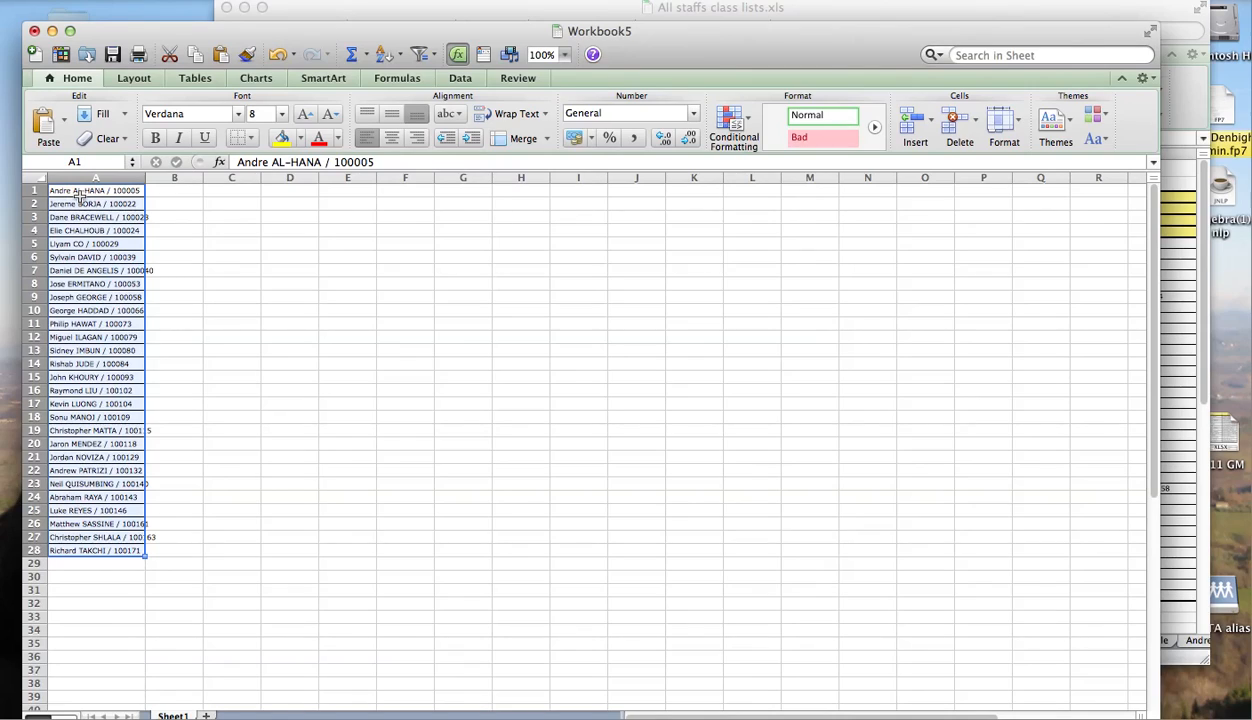
# Split the pasted student entries into separate name and number columns with Text to Columns, delimited by "/".
pyautogui.click(460, 78)
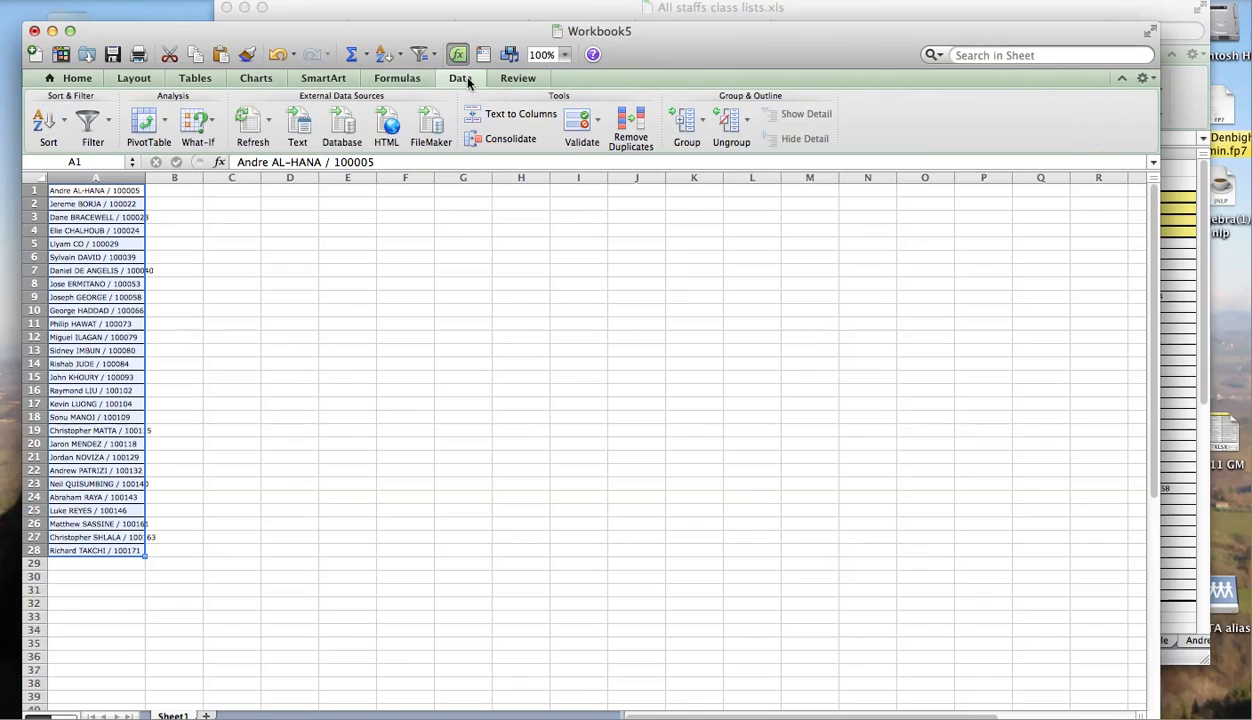
pyautogui.click(505, 116)
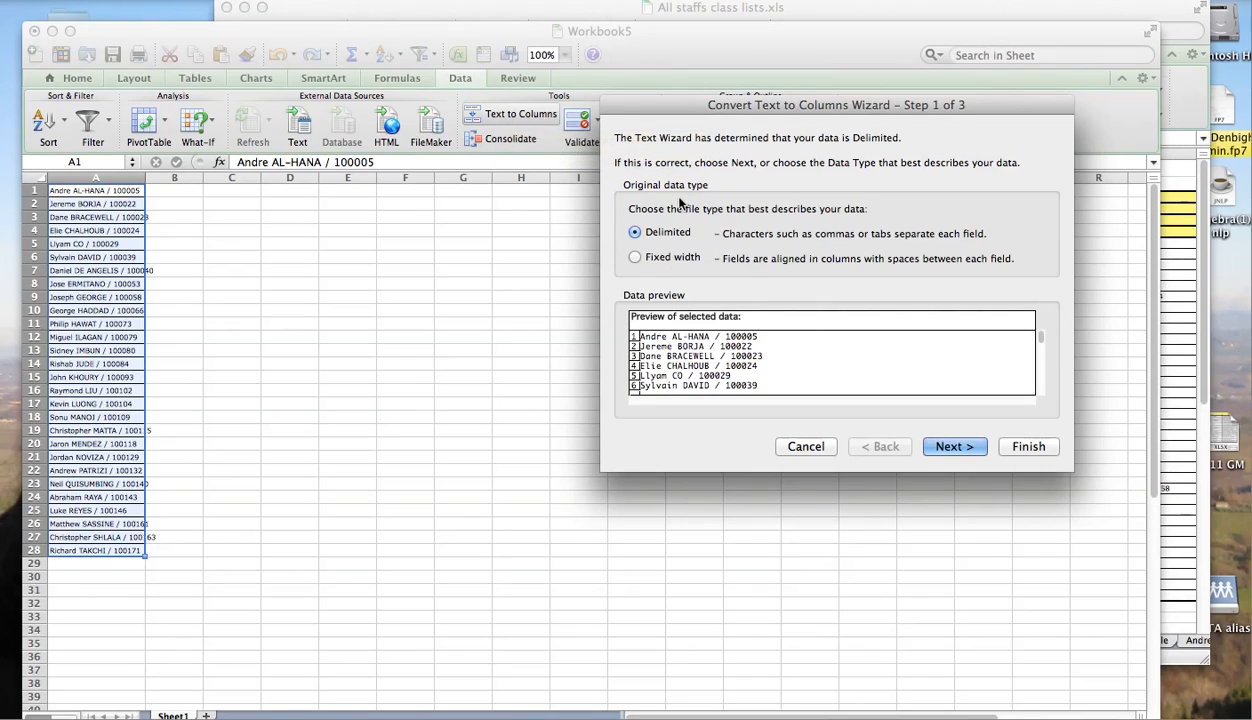
pyautogui.click(952, 444)
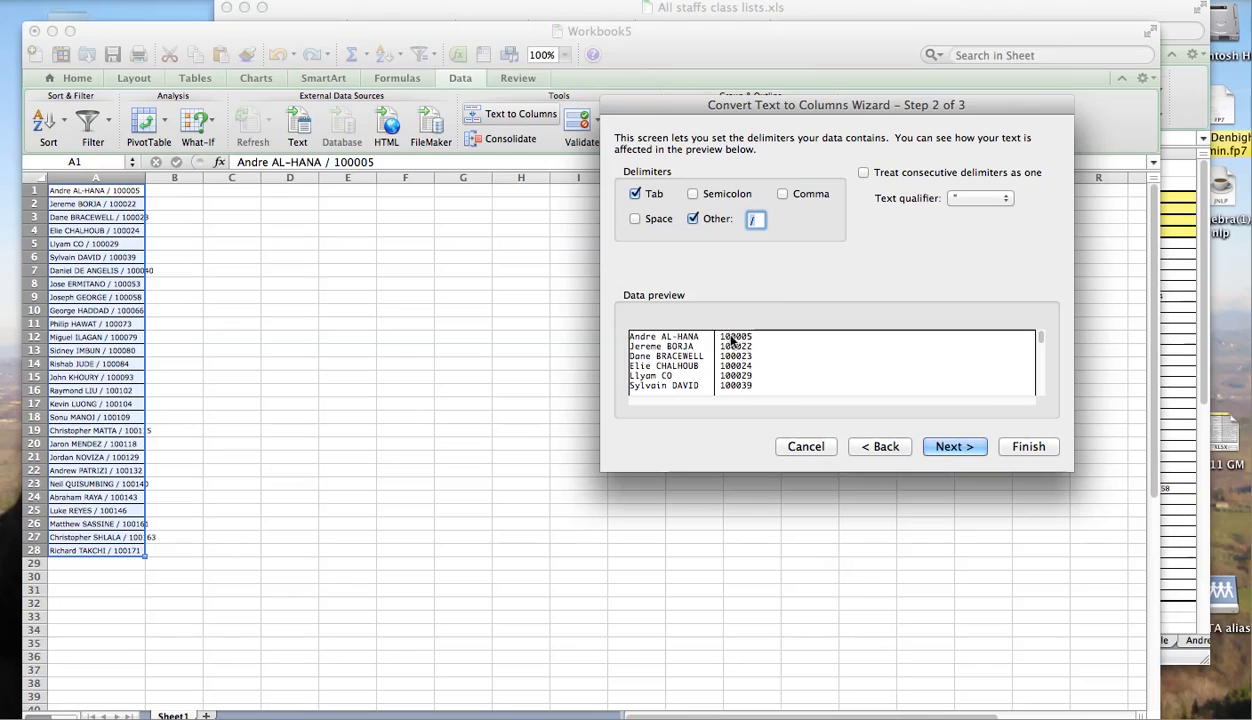
pyautogui.click(1030, 447)
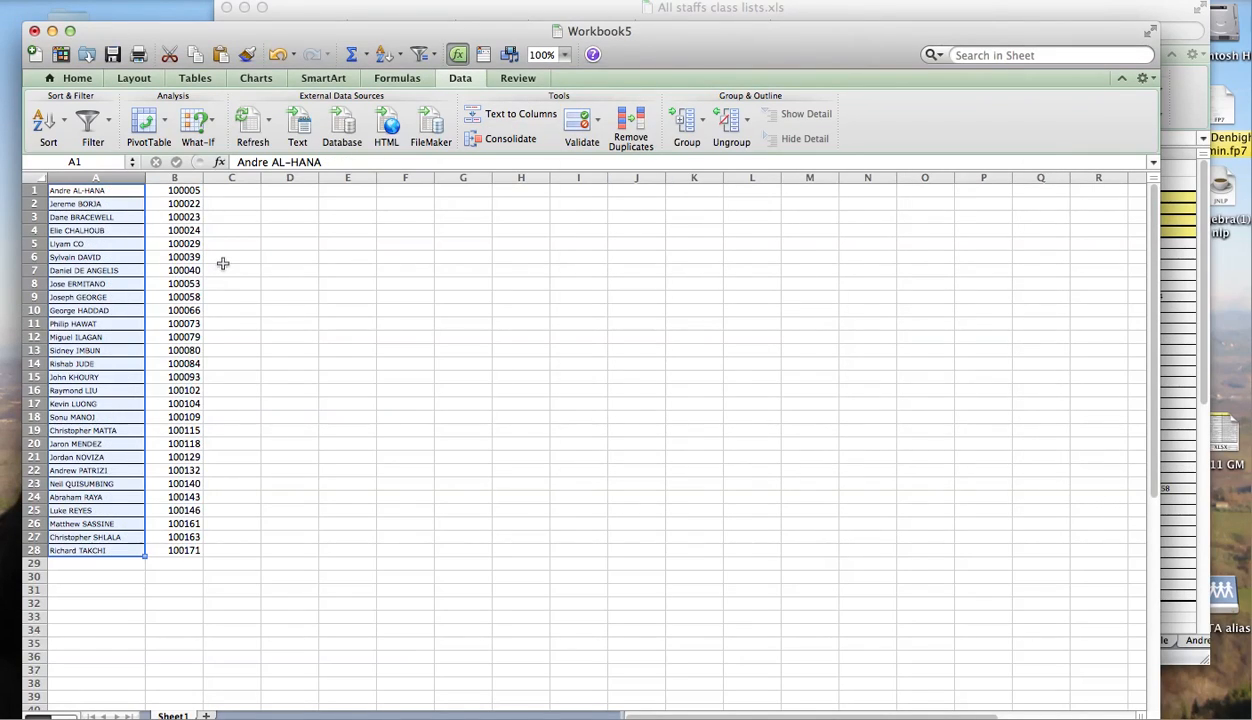
# Delete column B containing the student numbers so only the names are kept.
pyautogui.click(221, 257)
pyautogui.rightClick(187, 180)
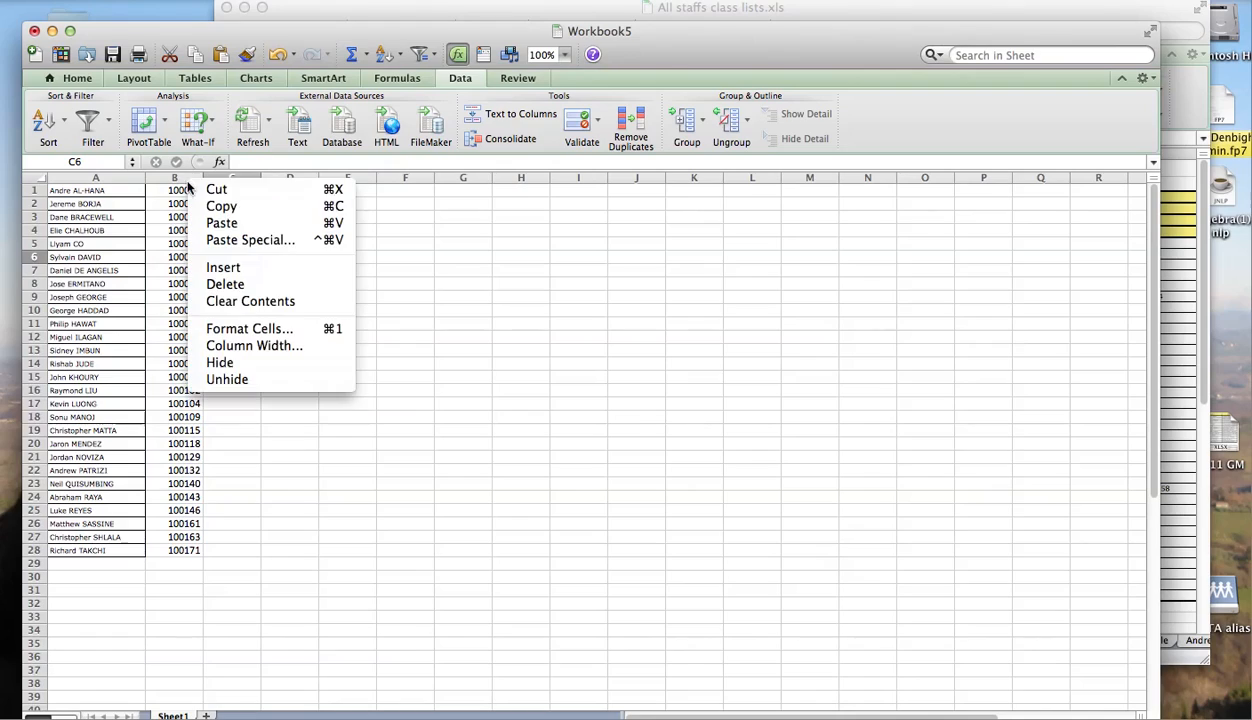
pyautogui.click(238, 288)
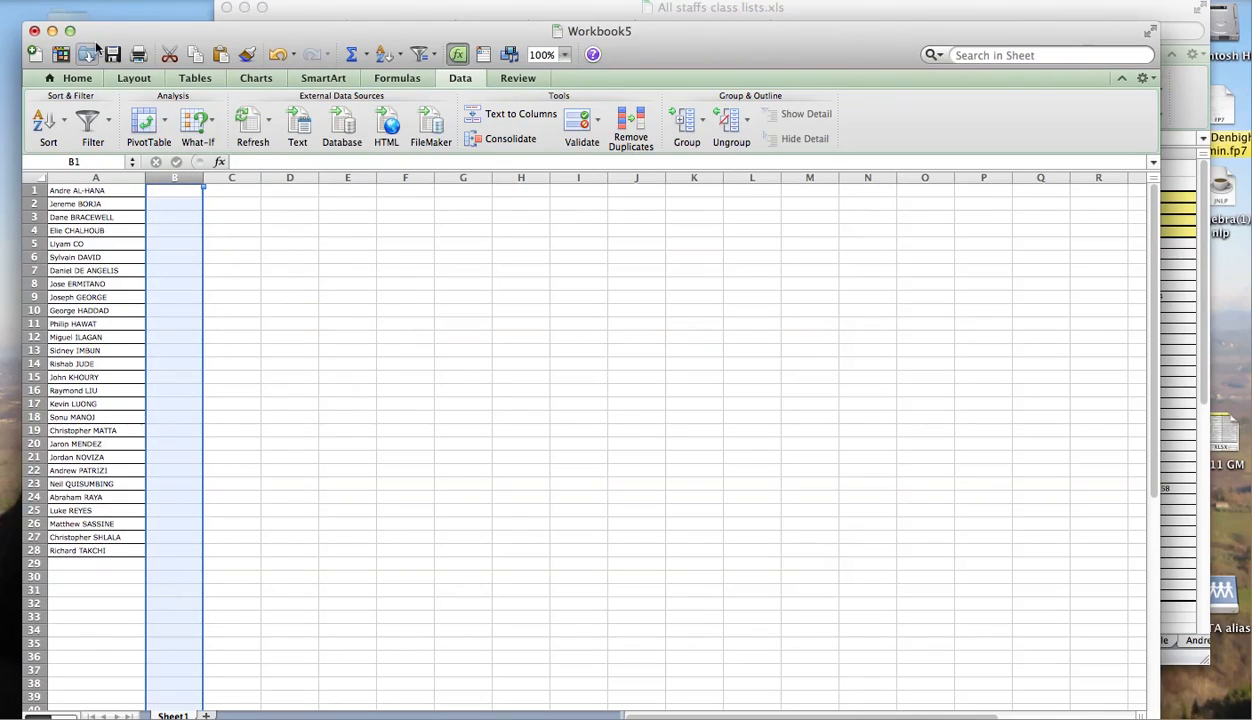
# Begin saving a copy of the workbook with Comma Separated Values (.csv) as the file format.
pyautogui.click(102, 4)
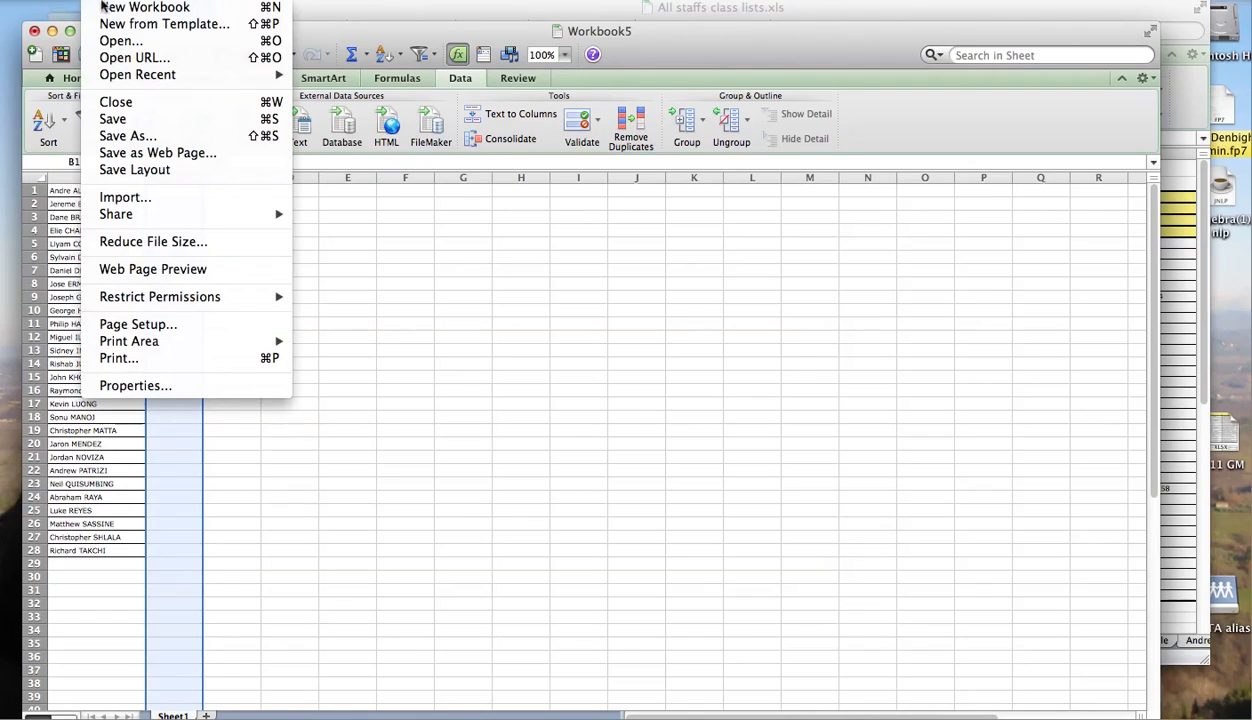
pyautogui.click(142, 138)
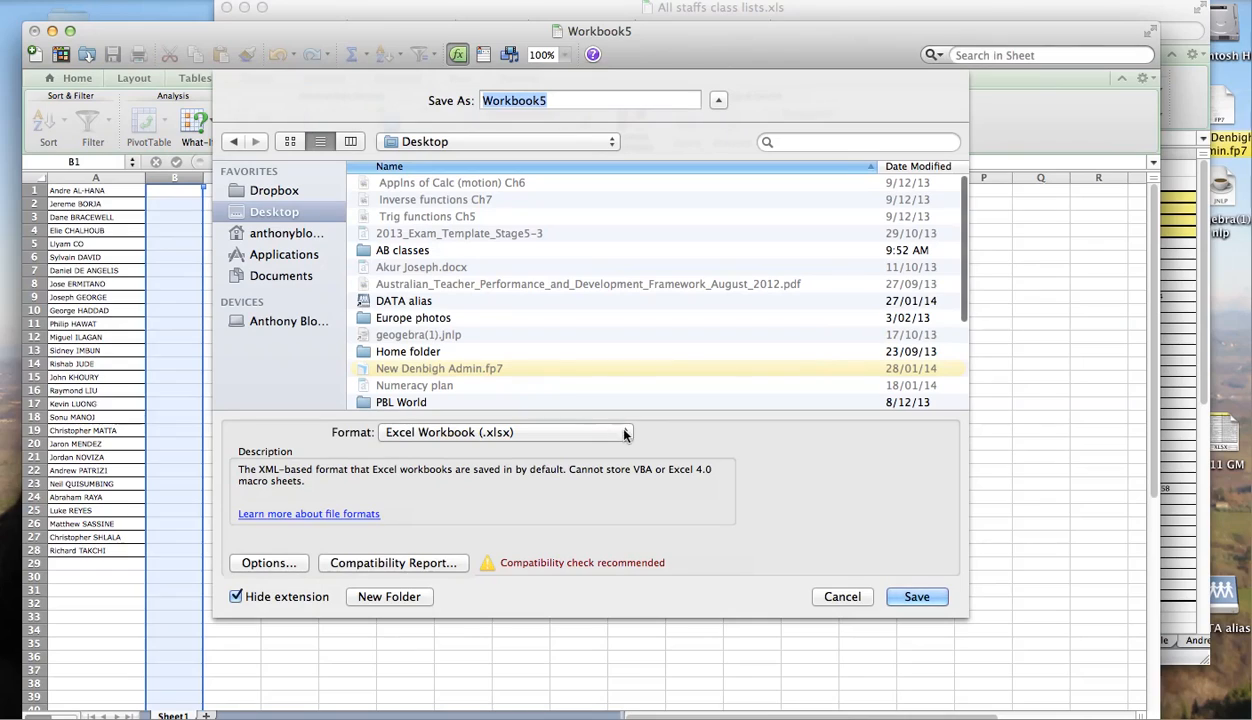
pyautogui.click(624, 433)
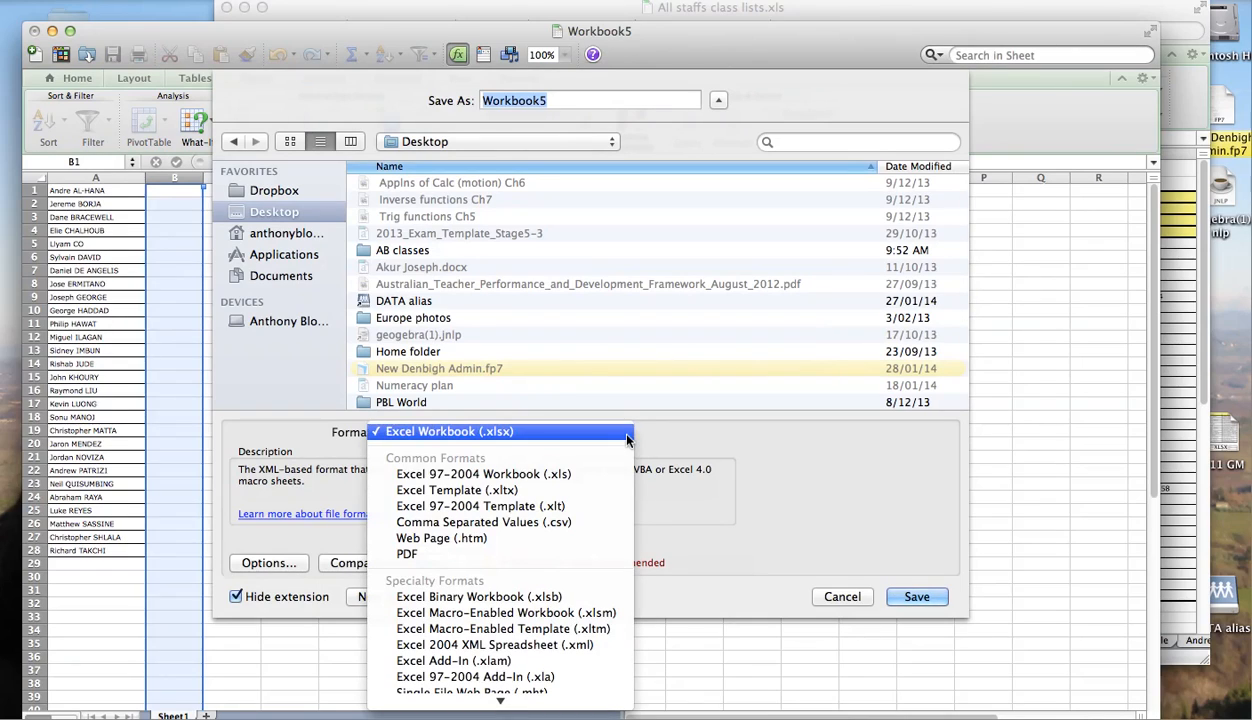
pyautogui.click(485, 523)
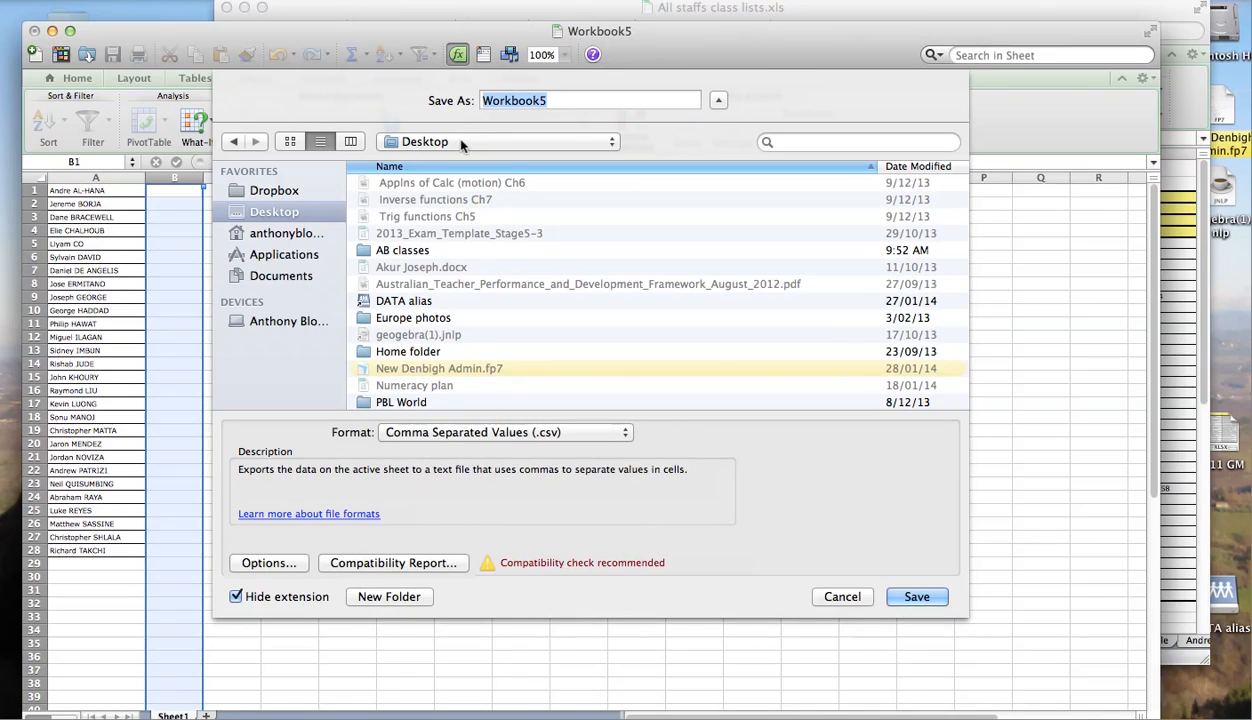
# Save the file to the Desktop as Yr11HR, accepting the format's feature loss, and close it without saving further changes.
pyautogui.click(461, 142)
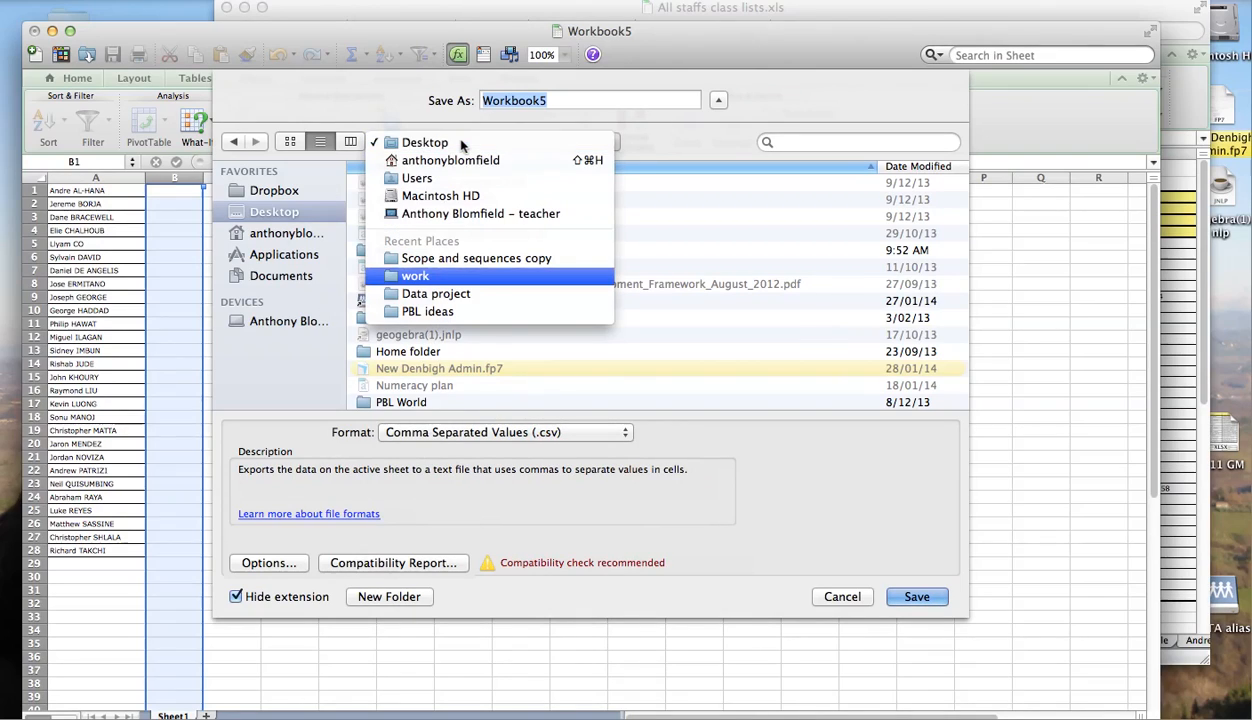
pyautogui.click(575, 100)
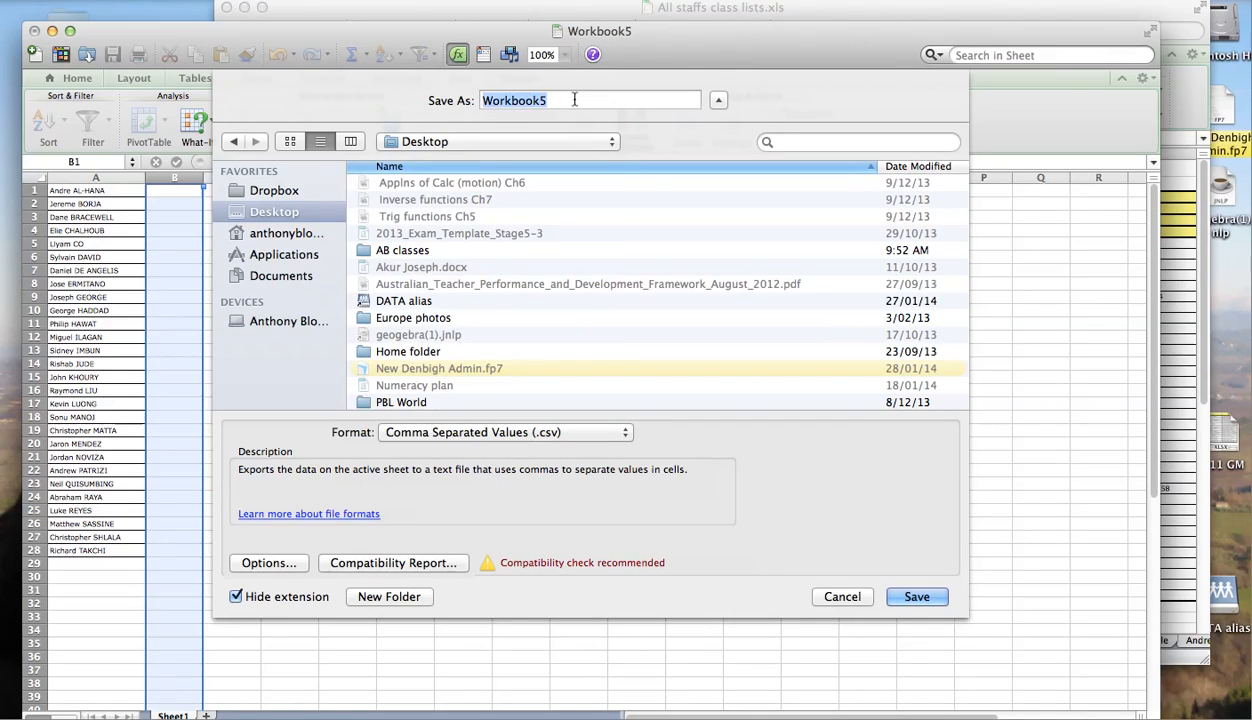
pyautogui.write('T')
pyautogui.press('BackSpace')
pyautogui.write('Yr')
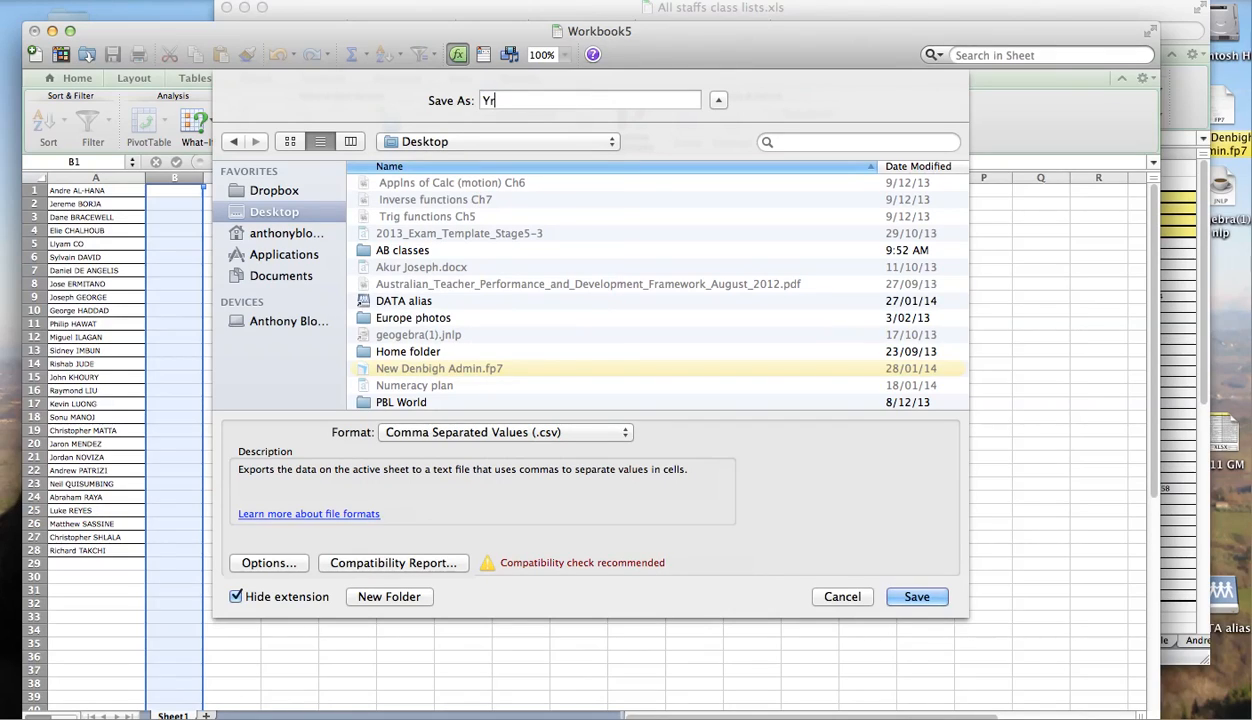
pyautogui.write('11HR')
pyautogui.click(913, 597)
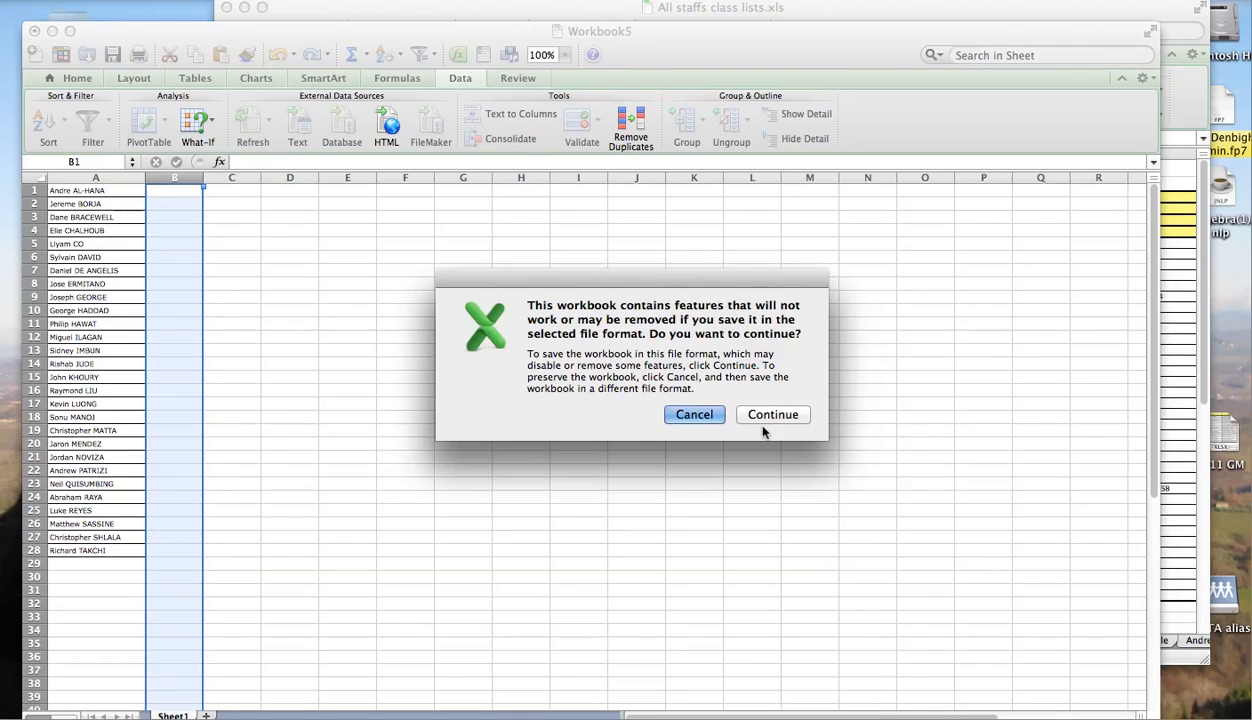
pyautogui.click(771, 418)
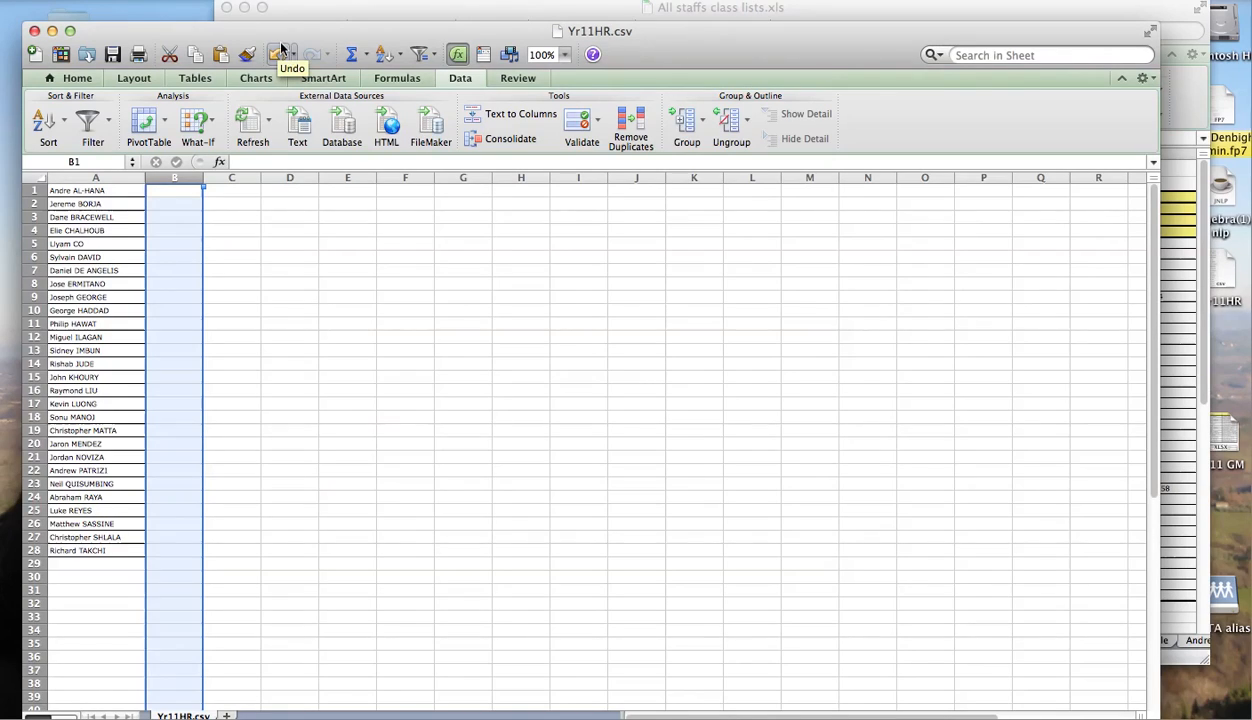
pyautogui.click(35, 32)
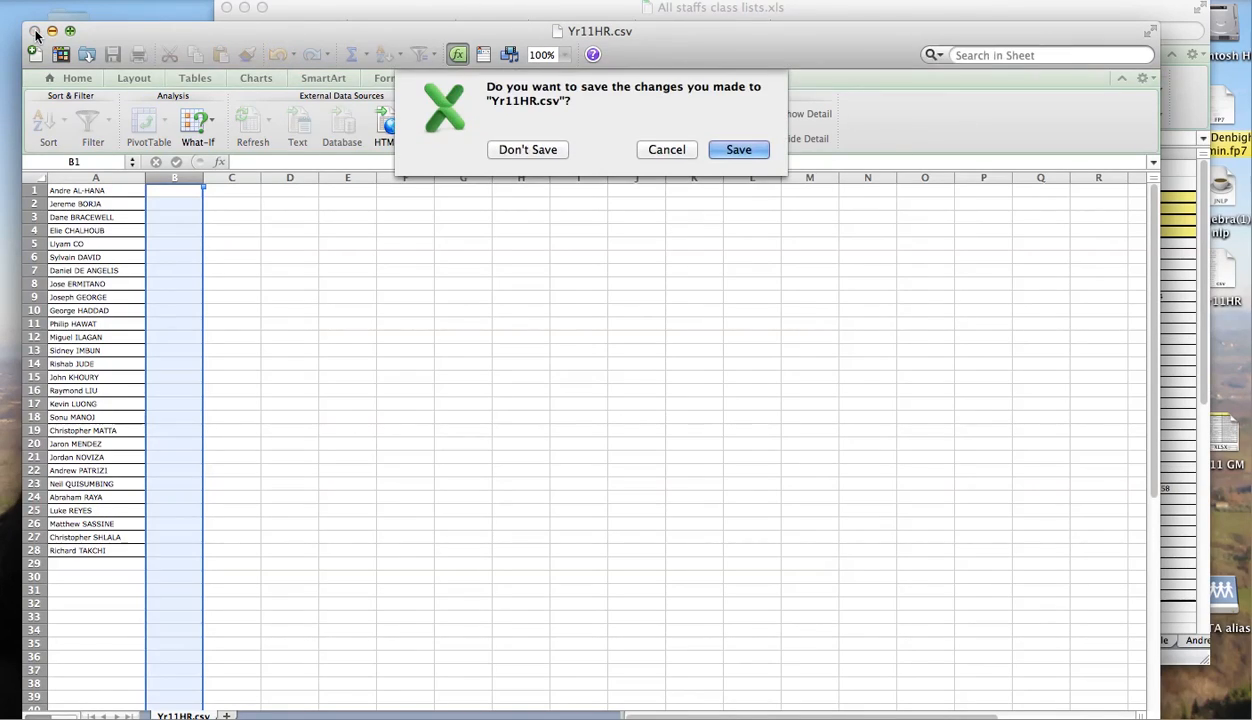
pyautogui.click(537, 152)
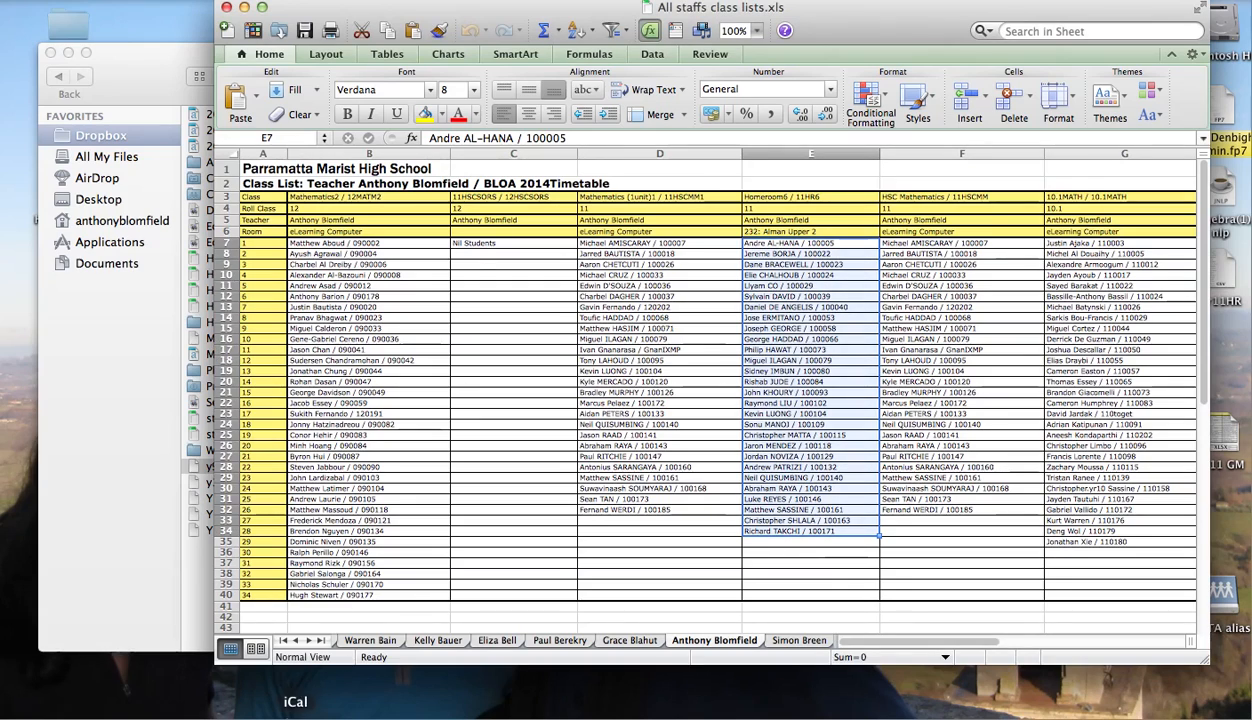
# Switch to Gmail in the browser and compose a message to your own address with the subject "Yr11 hr".
pyautogui.click(259, 714)
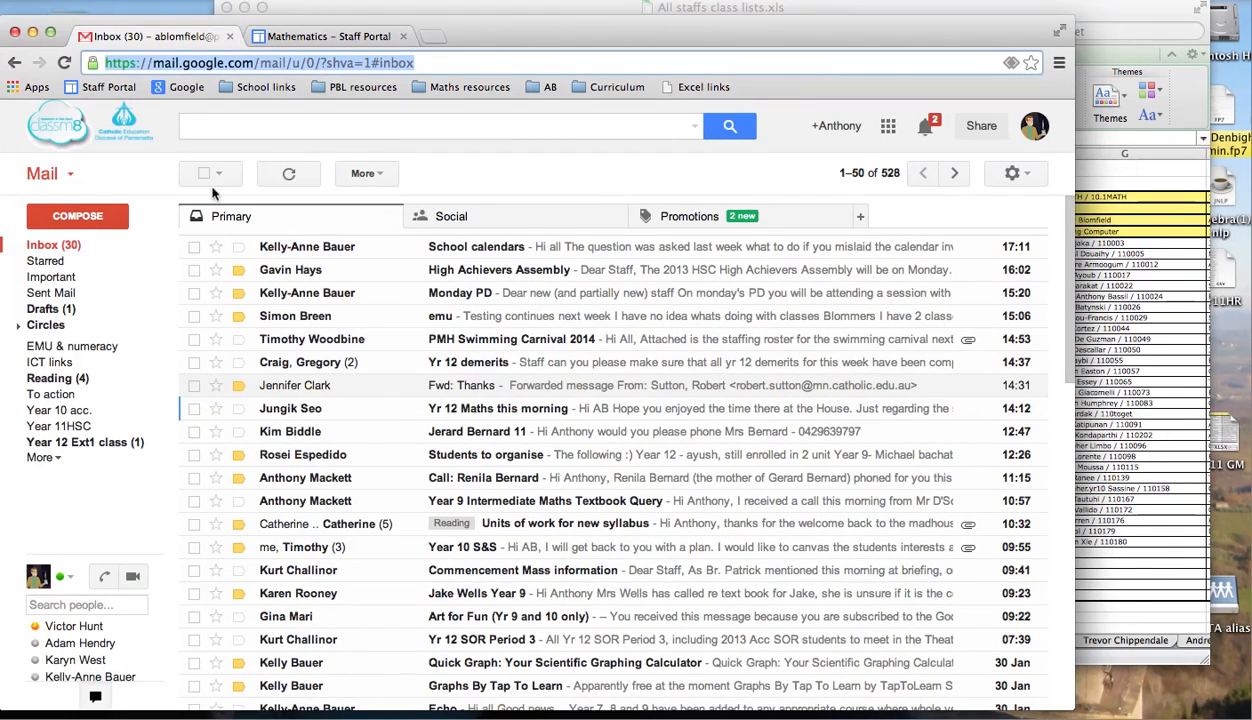
pyautogui.click(97, 217)
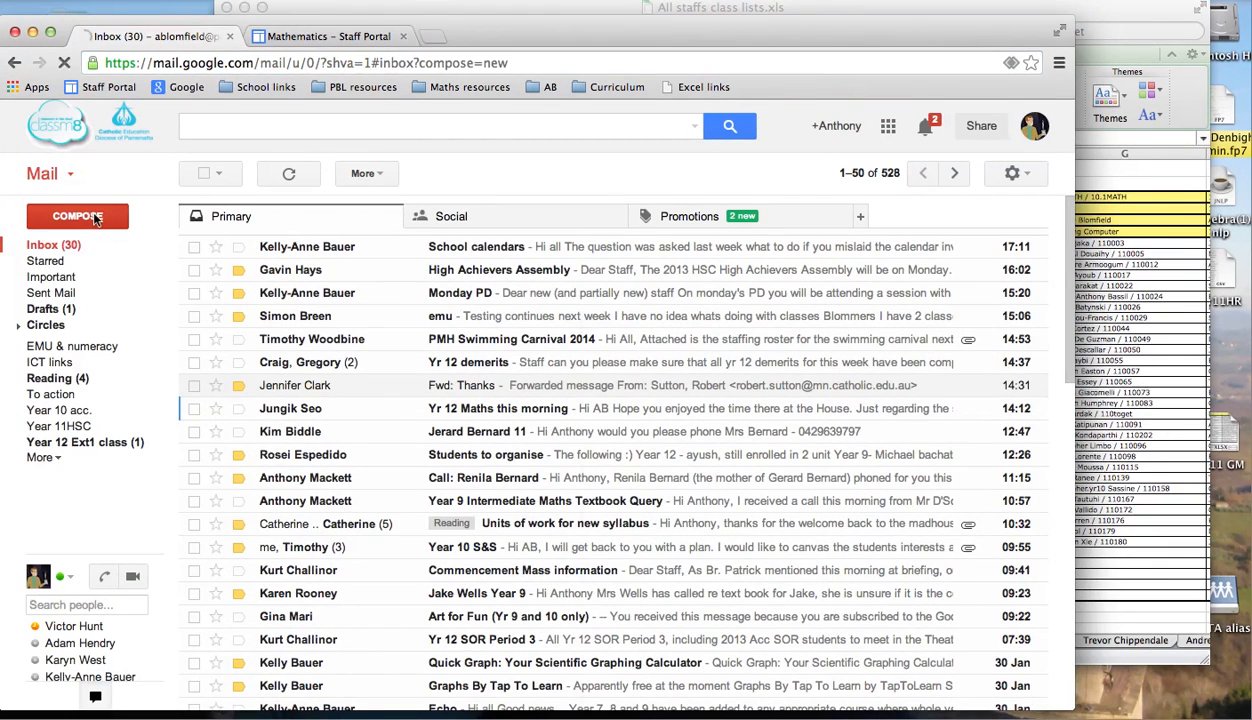
pyautogui.write('a')
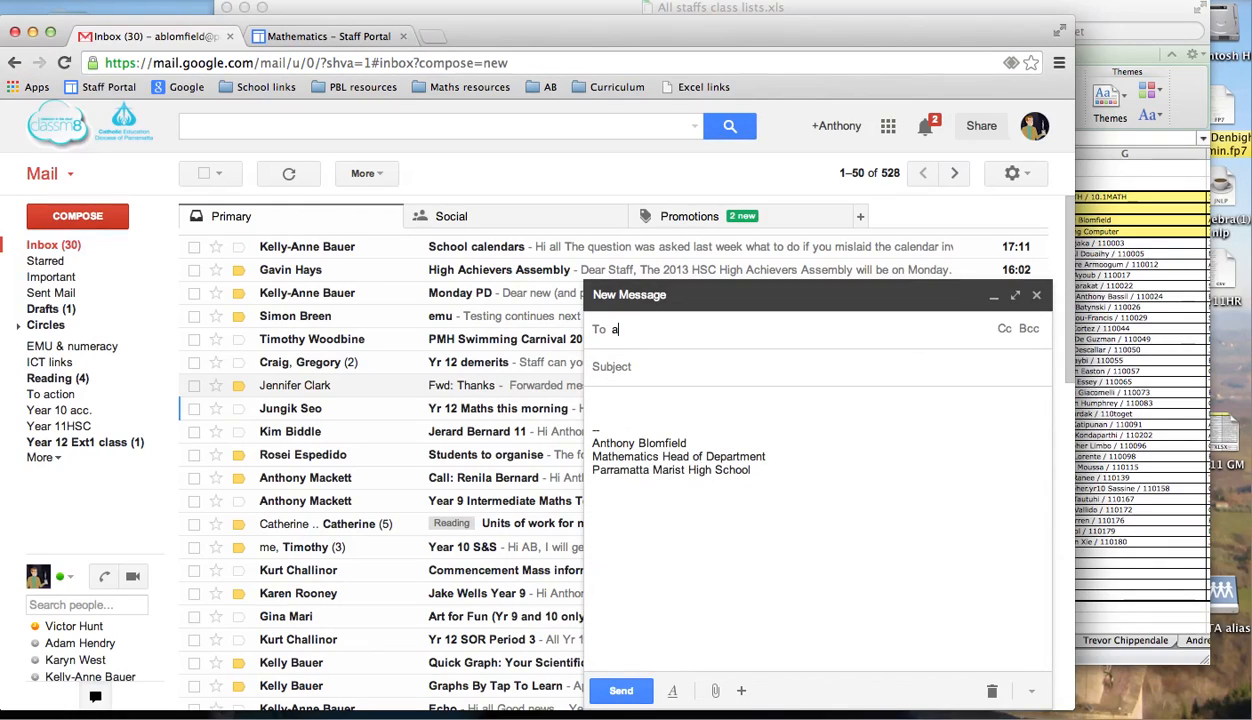
pyautogui.write('bl')
pyautogui.press('Return')
pyautogui.press('Tab')
pyautogui.write('Yr11 hr')
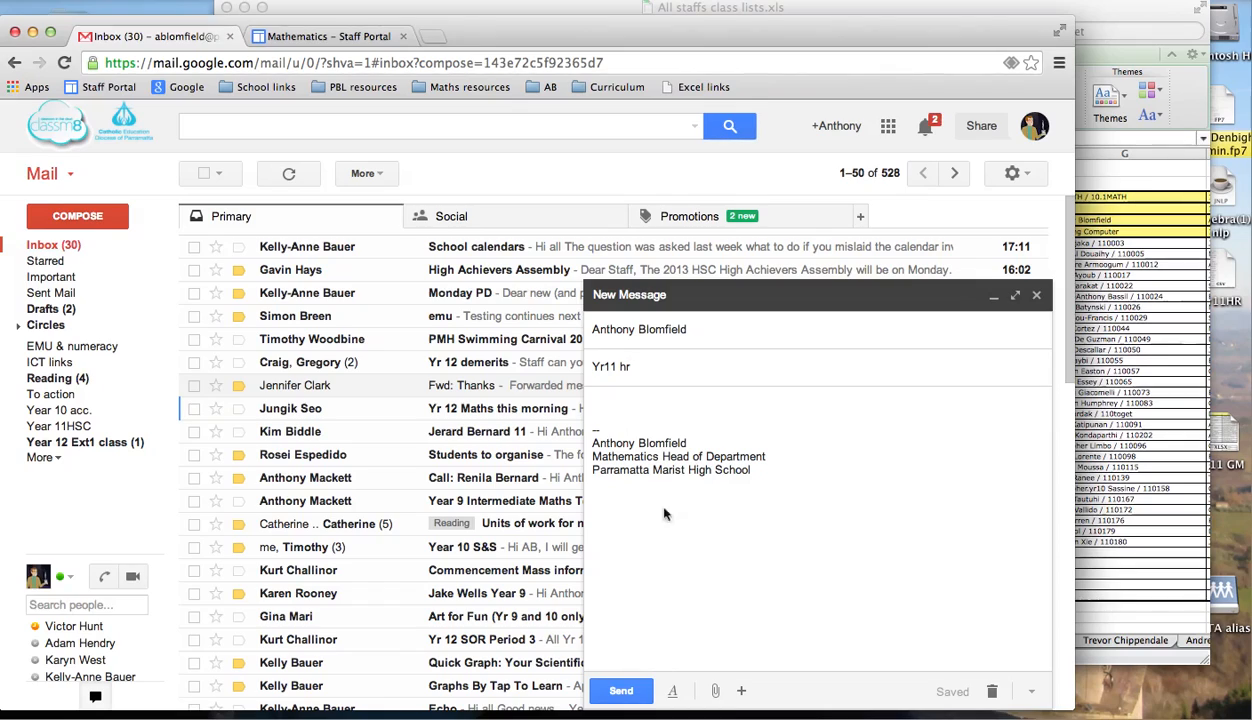
# Attach the Yr11HR file from the Desktop folder in Finder to the message and send it.
pyautogui.click(52, 717)
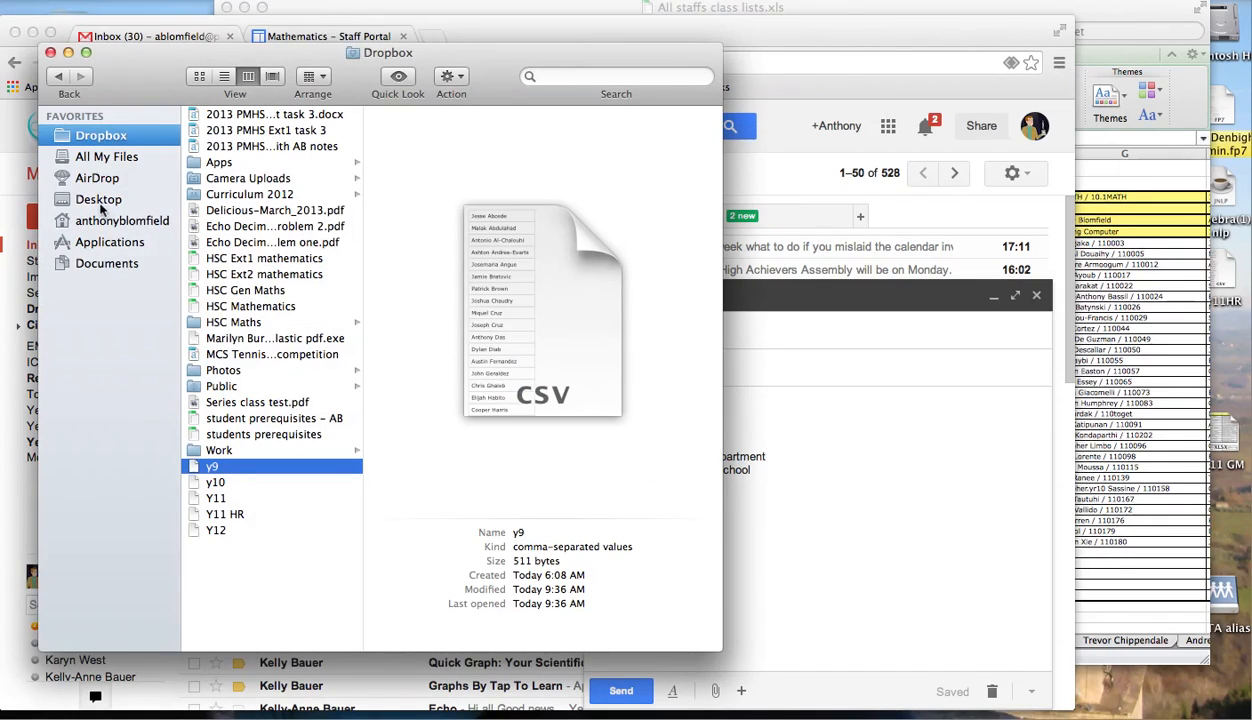
pyautogui.click(124, 201)
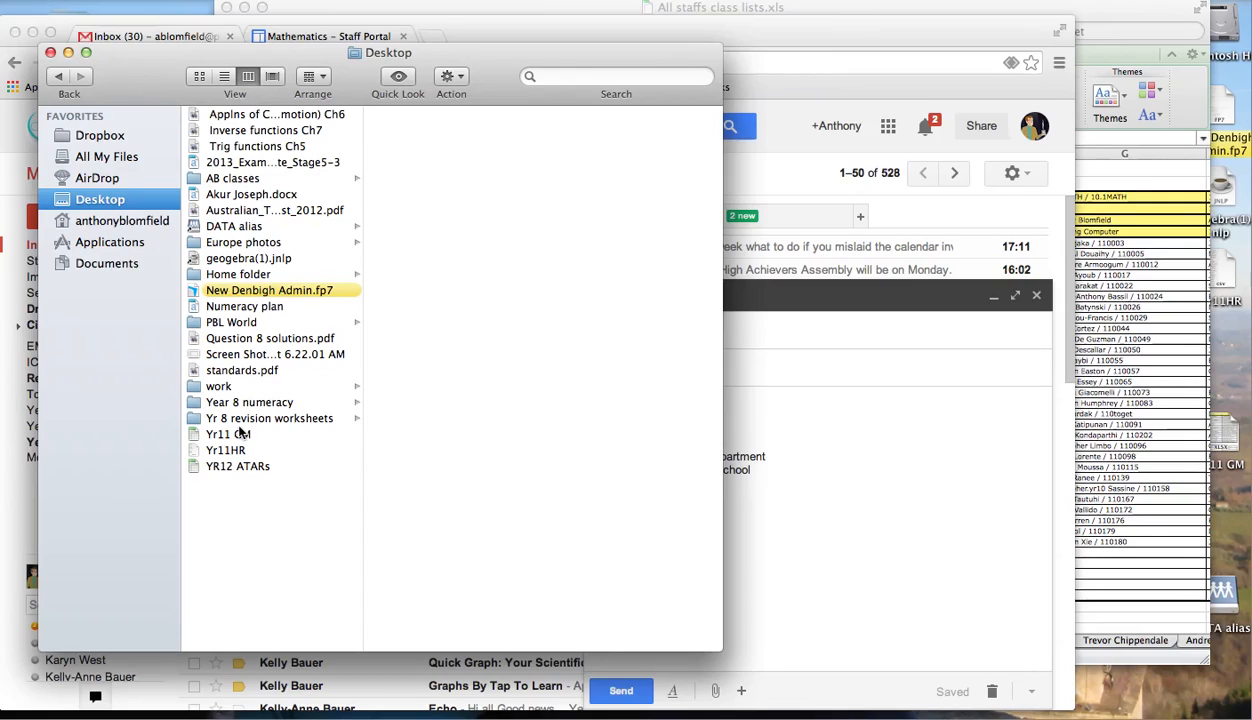
pyautogui.moveTo(228, 450); pyautogui.dragTo(858, 482)
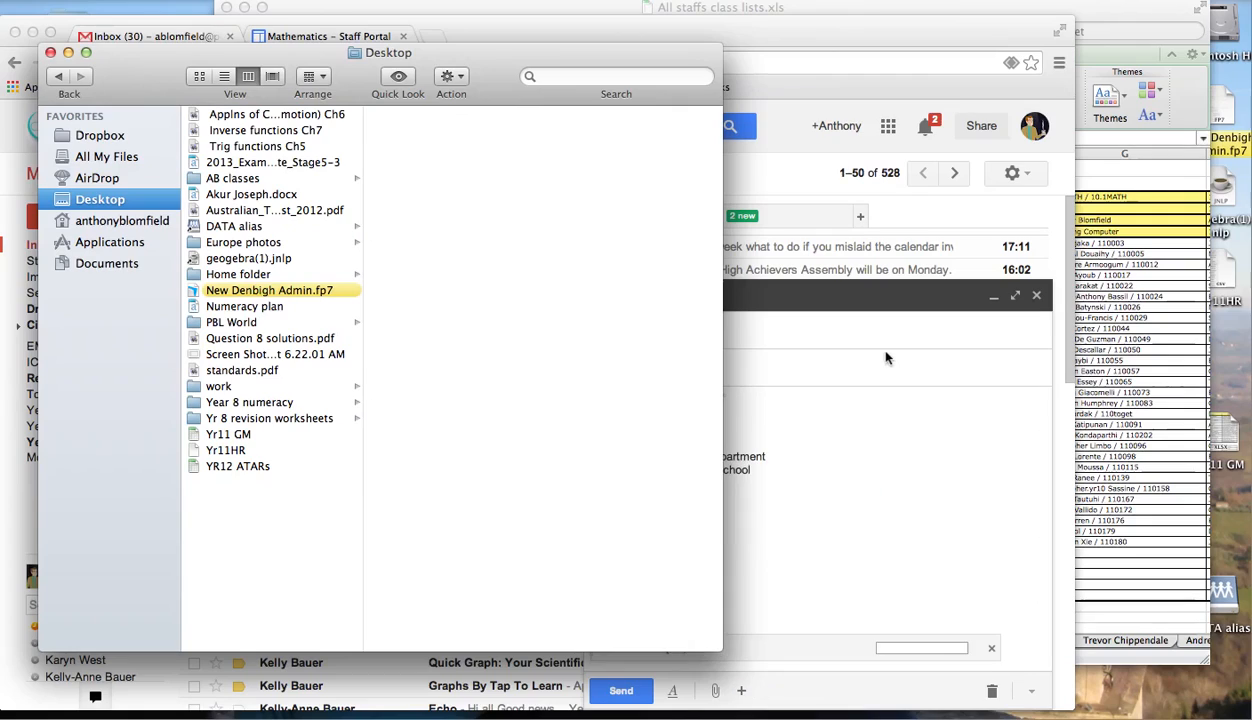
pyautogui.click(898, 281)
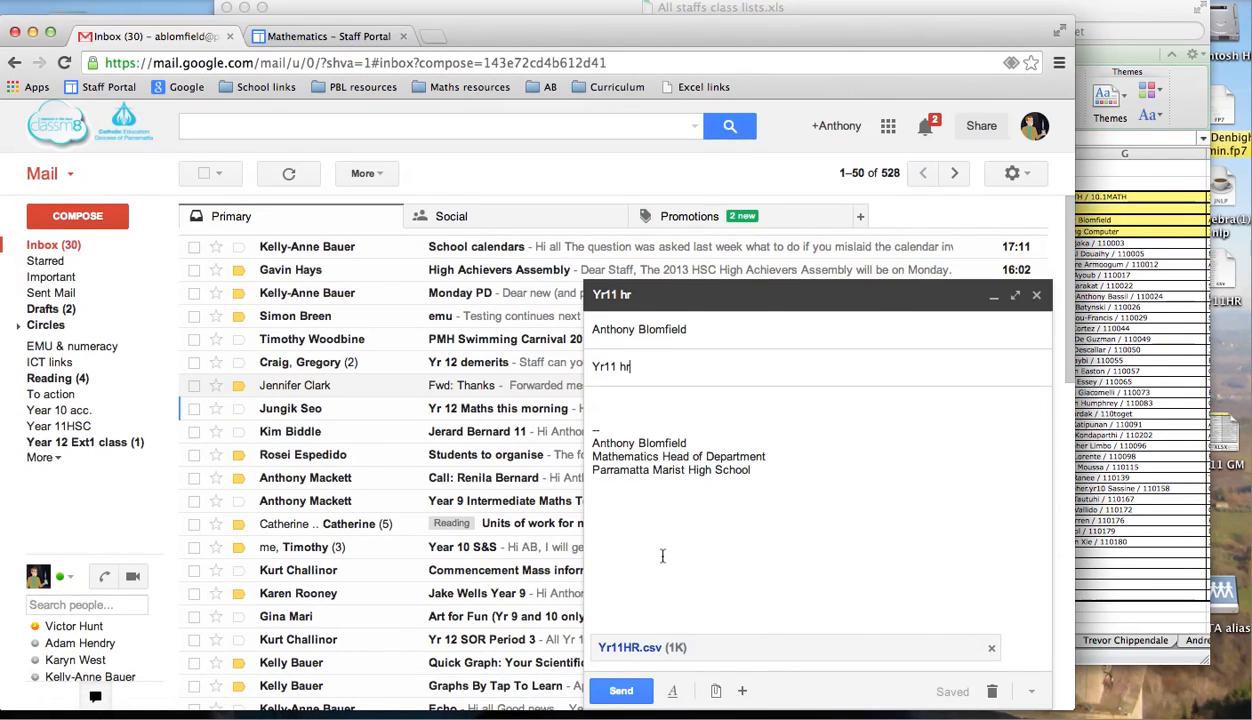
pyautogui.click(624, 692)
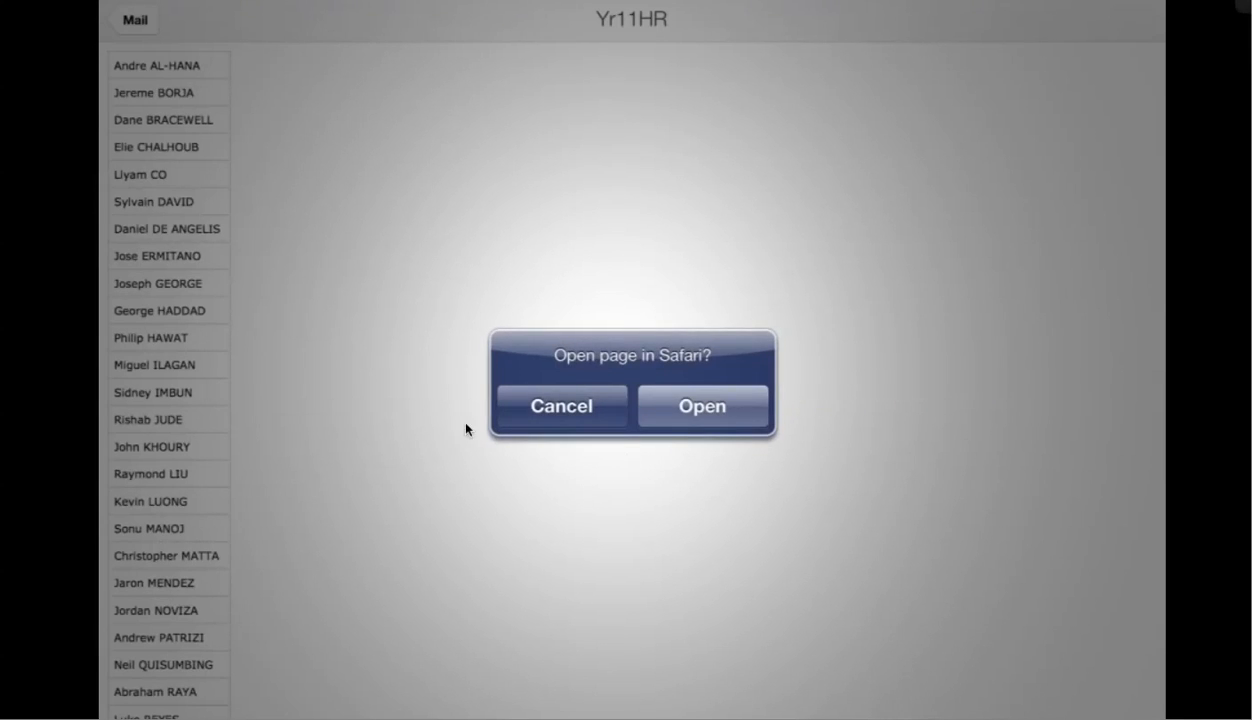
# On the iPad, open the Yr11HR mail attachment as a page in Safari and look through the list.
pyautogui.click(703, 406)
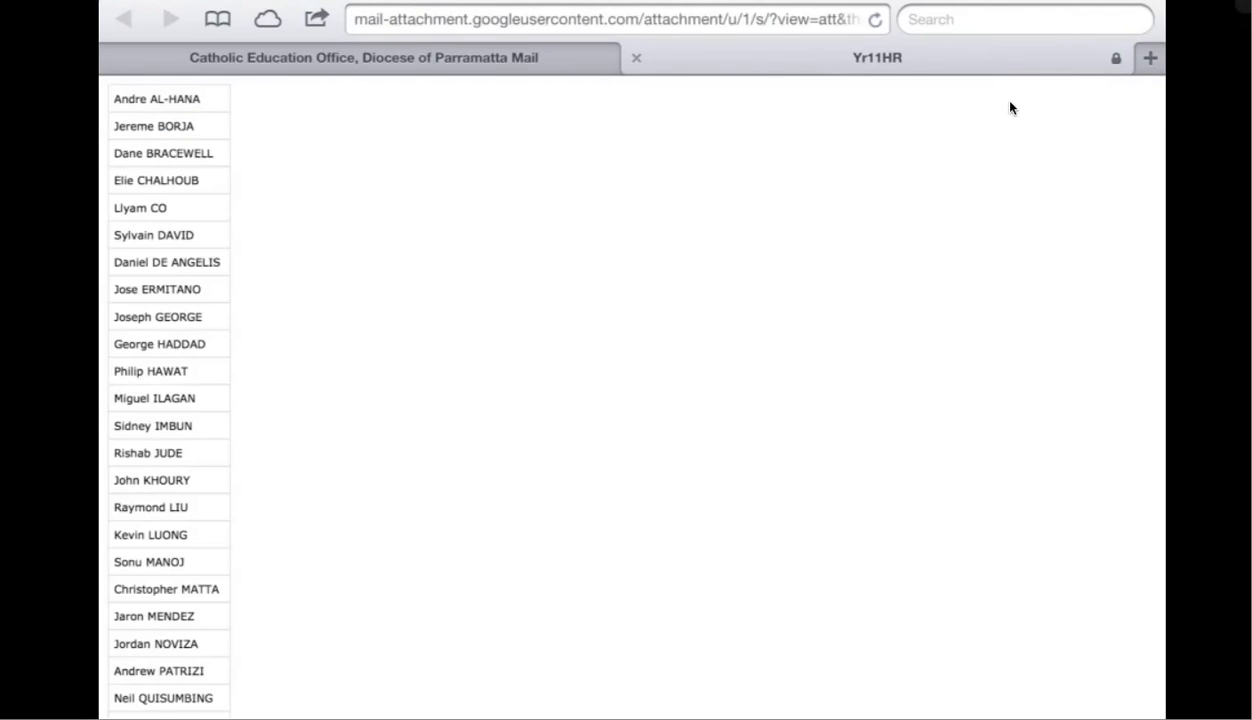
pyautogui.scroll(-1, 226, 190)
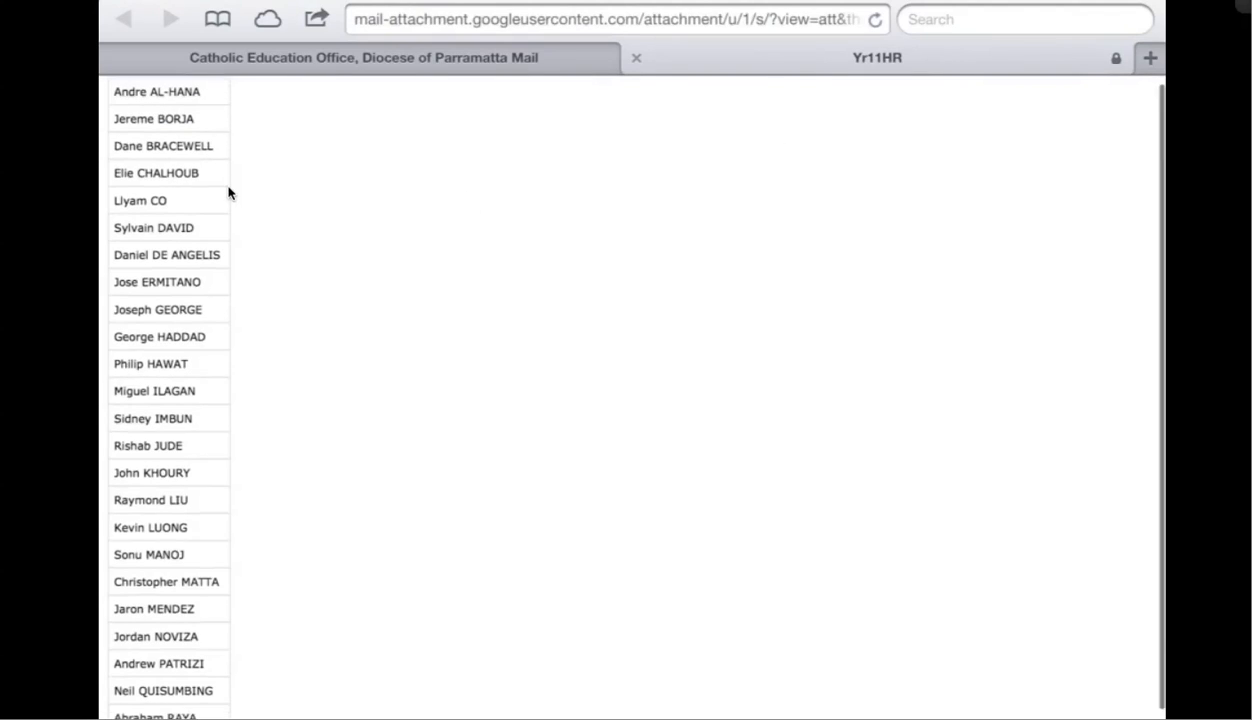
# Open the Yr11HR attachment from Safari in iDoceo and import it as a new class.
pyautogui.click(228, 193)
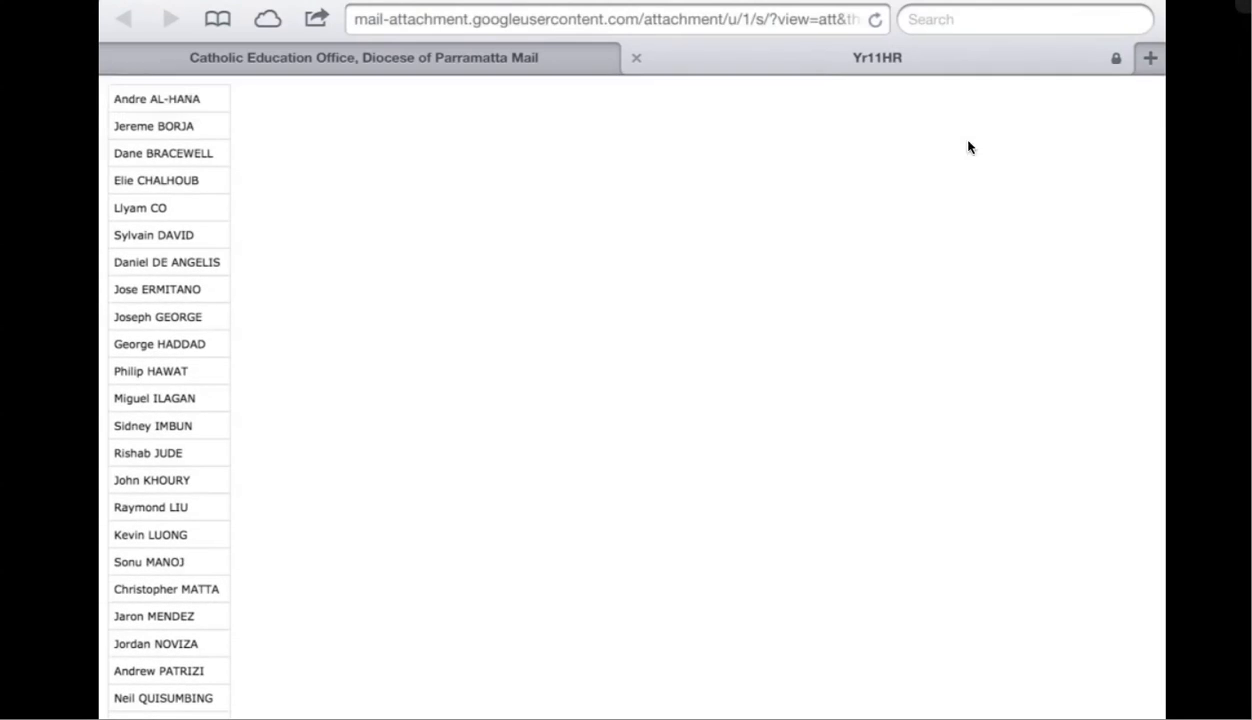
pyautogui.scroll(2, 1005, 142)
pyautogui.click(1005, 146)
pyautogui.click(1007, 98)
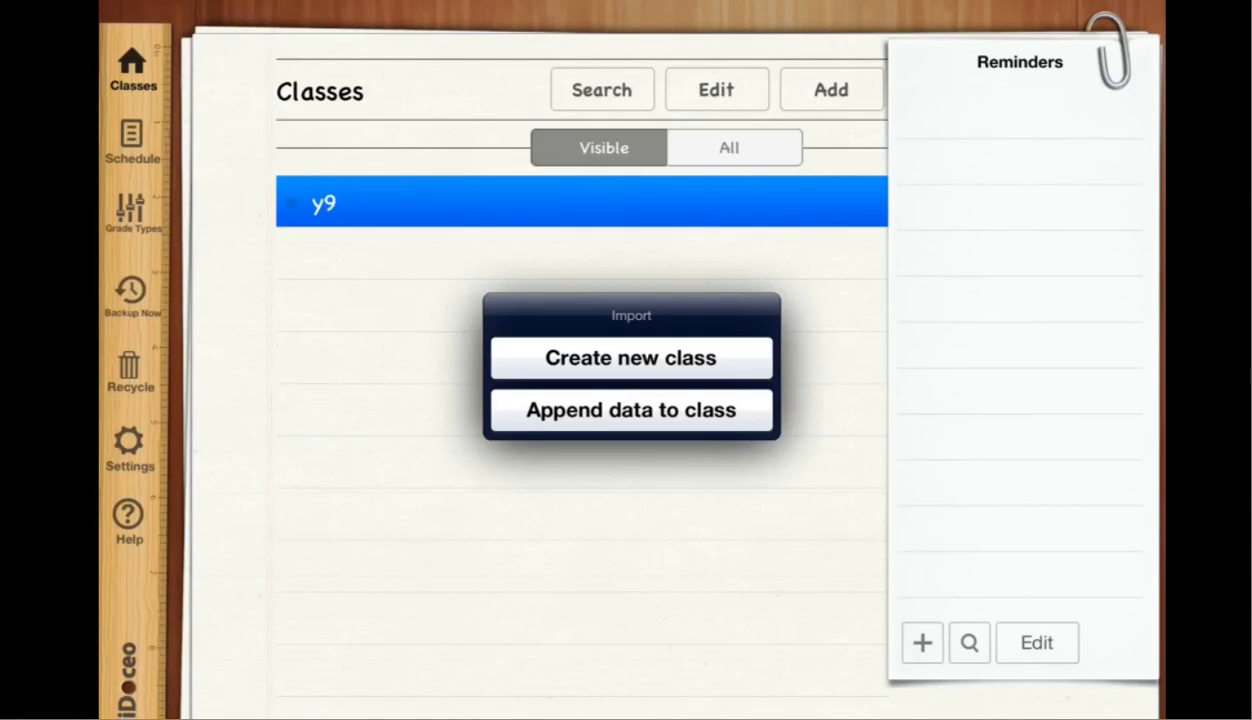
pyautogui.click(647, 362)
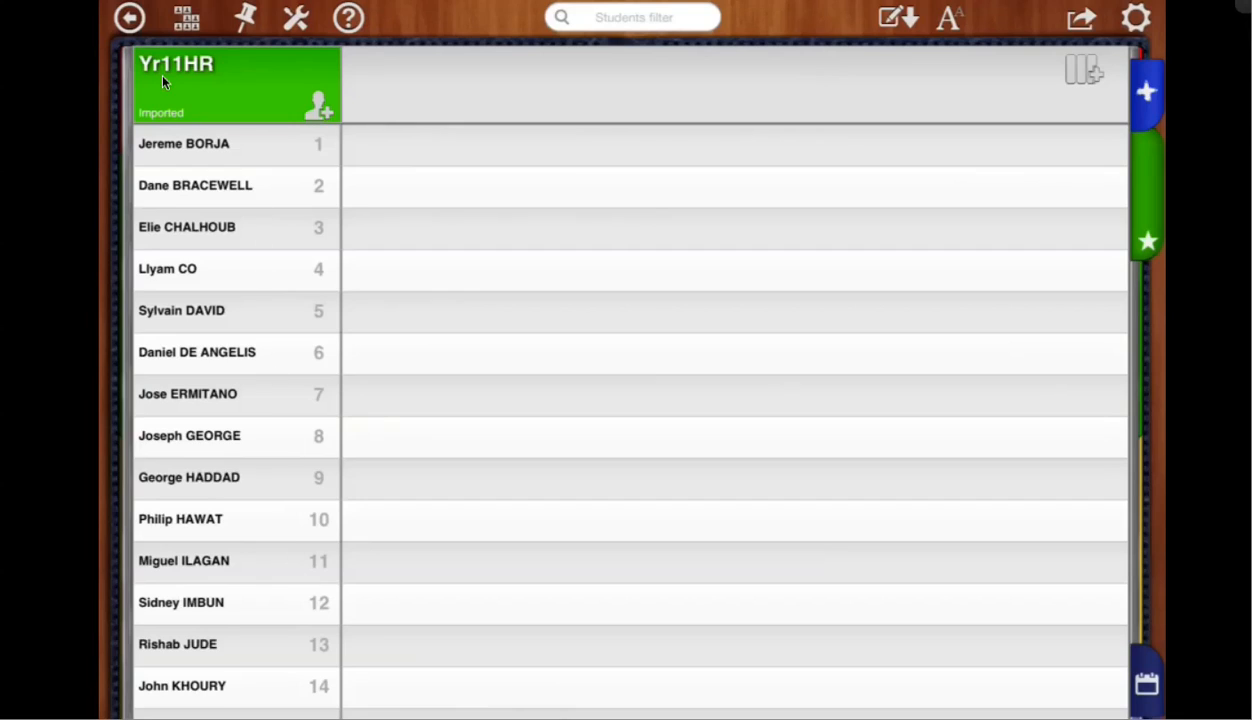
# Return to the Classes list, look at its editing options for the classes, and finish editing without changing anything.
pyautogui.click(153, 15)
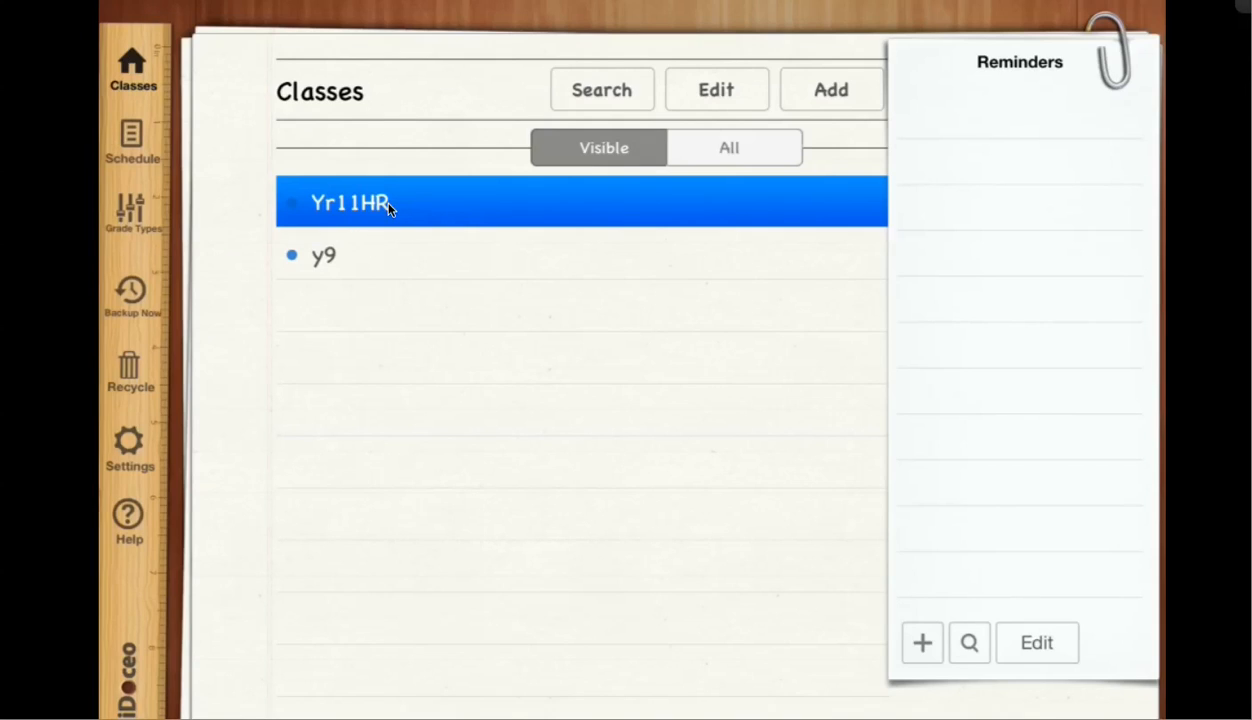
pyautogui.click(720, 91)
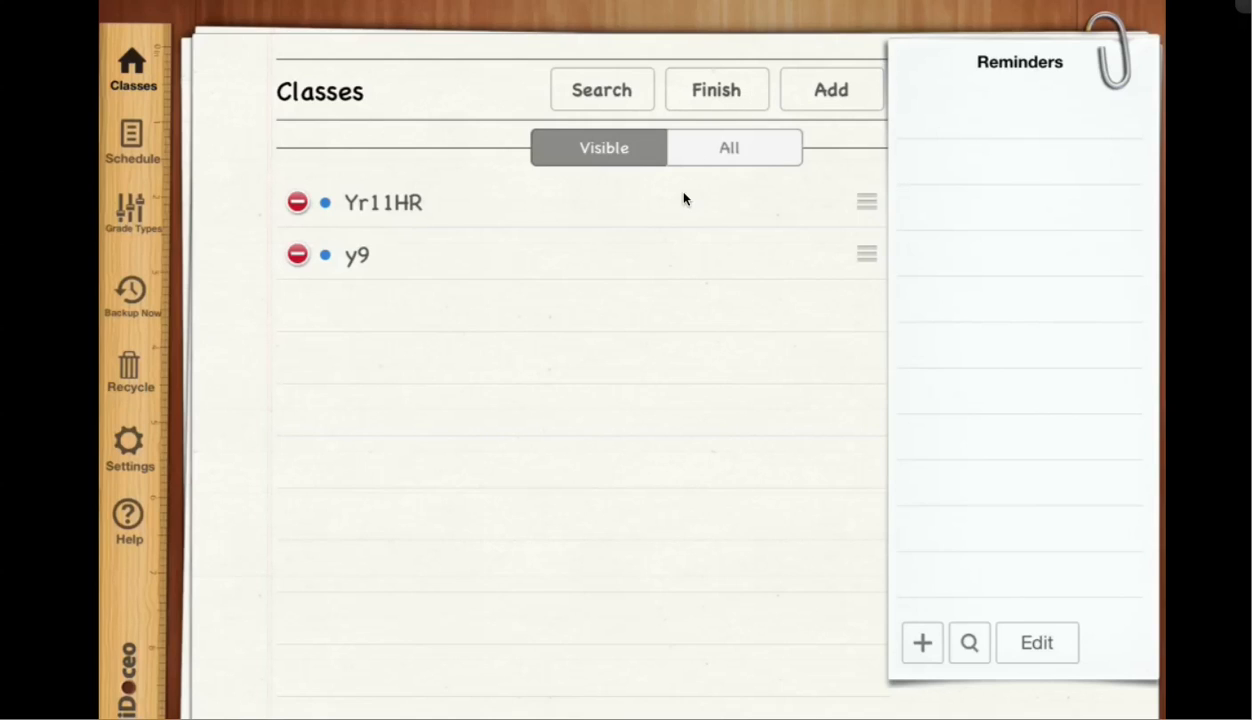
pyautogui.click(716, 89)
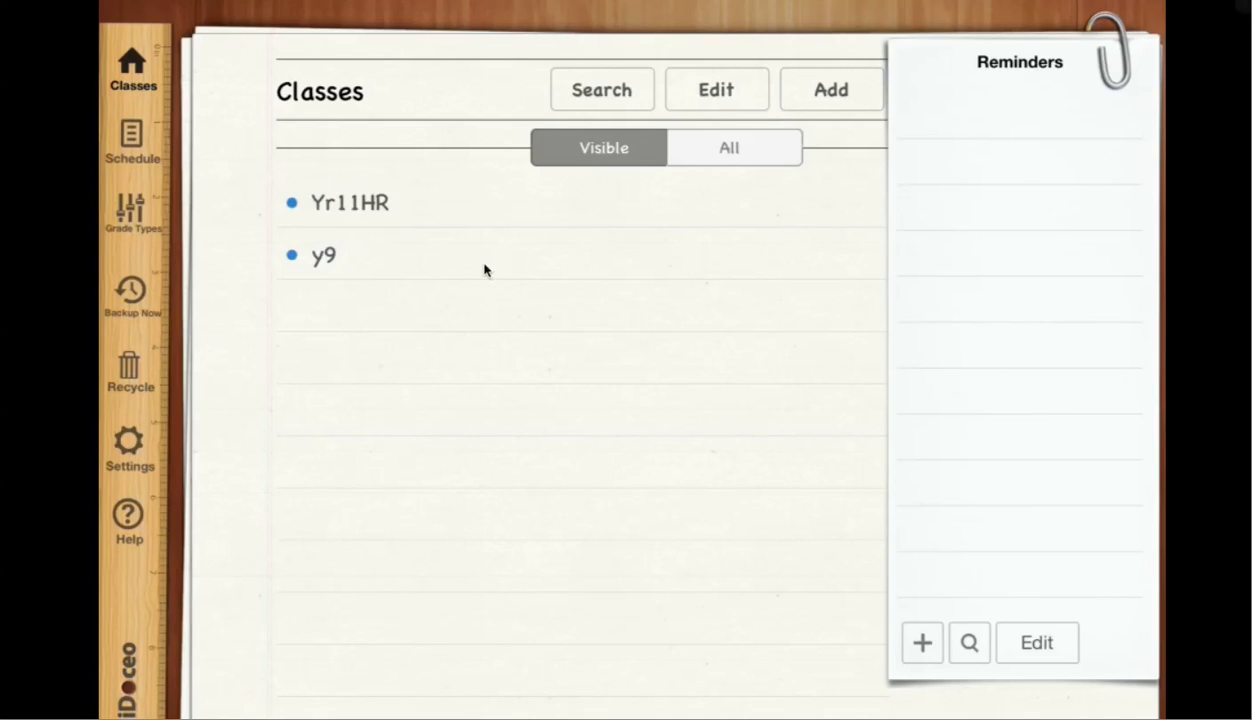